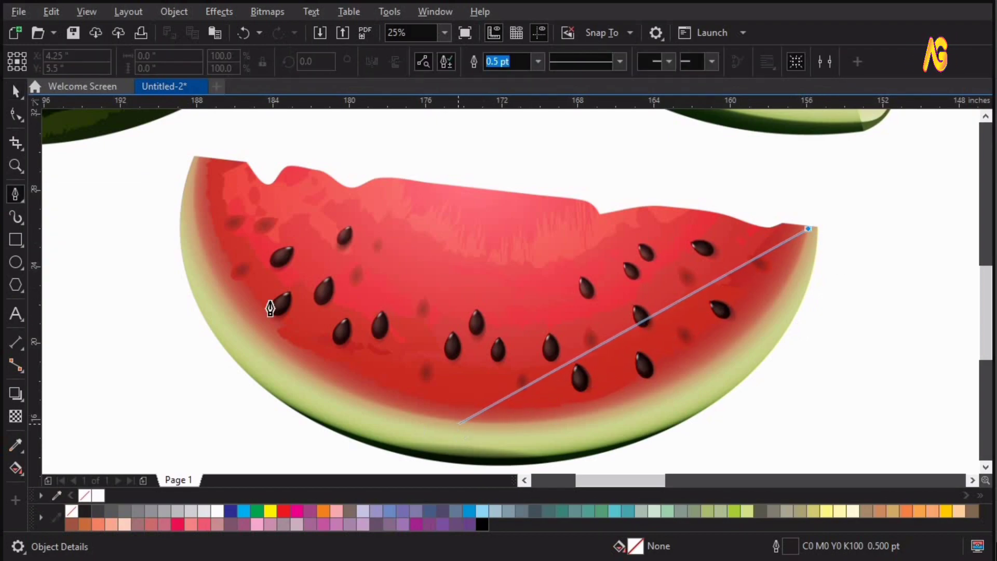
# Draw a closed five-node outline about 32.1 × 14.6 in around the watermelon slice's red flesh with the Pen tool
pyautogui.click(458, 423)
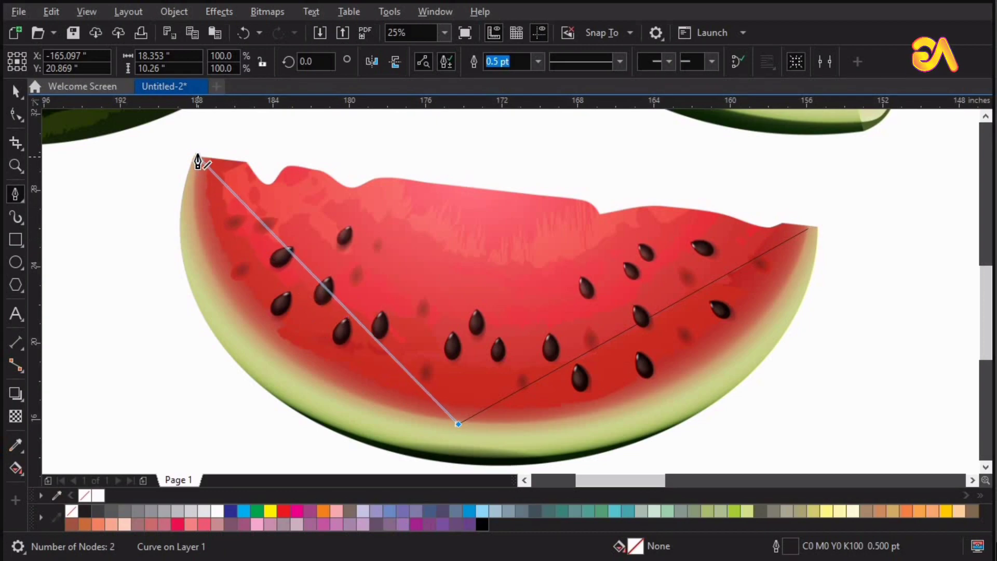
pyautogui.click(197, 157)
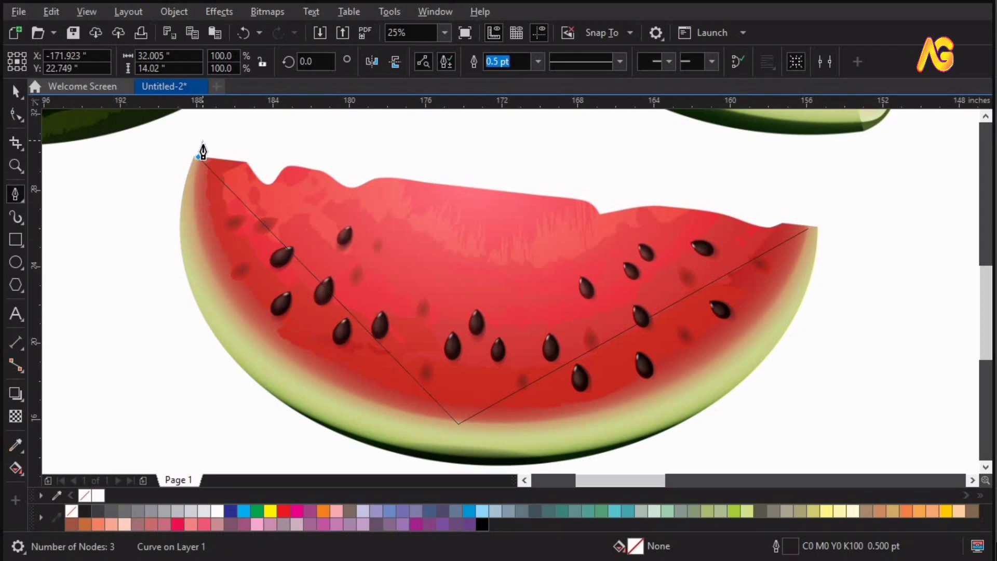
pyautogui.click(203, 145)
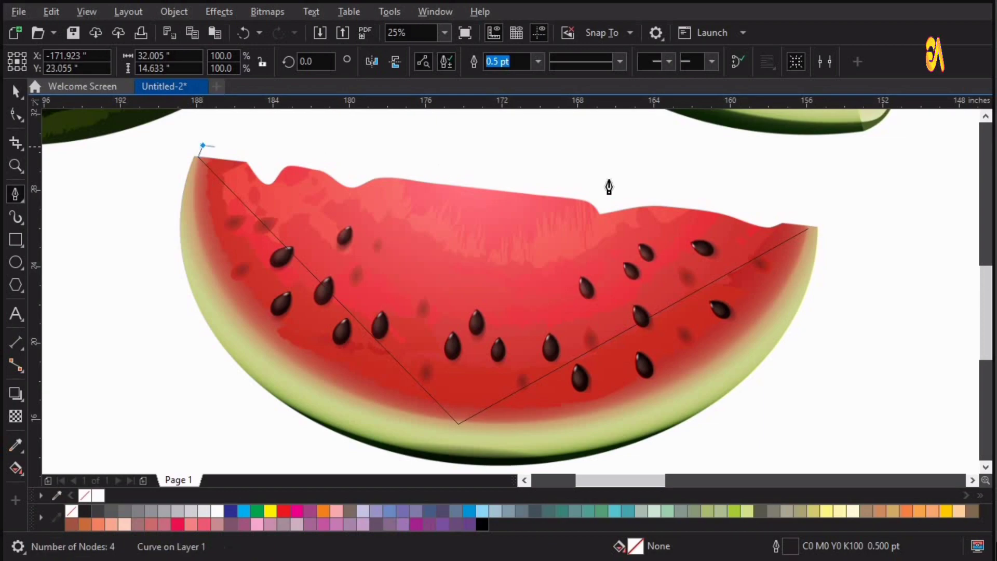
pyautogui.click(800, 201)
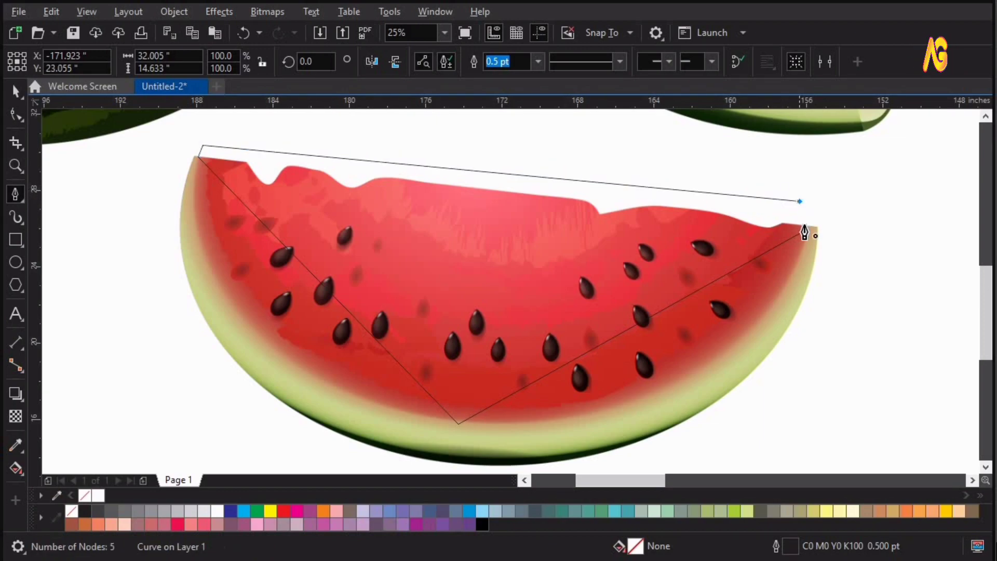
pyautogui.hotkey('ctrl', 'z')
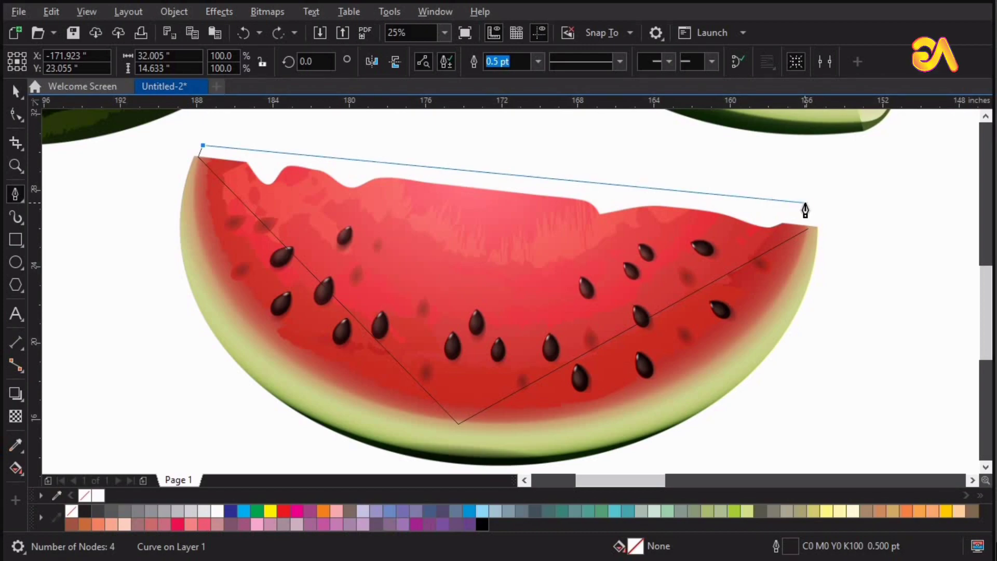
pyautogui.click(809, 203)
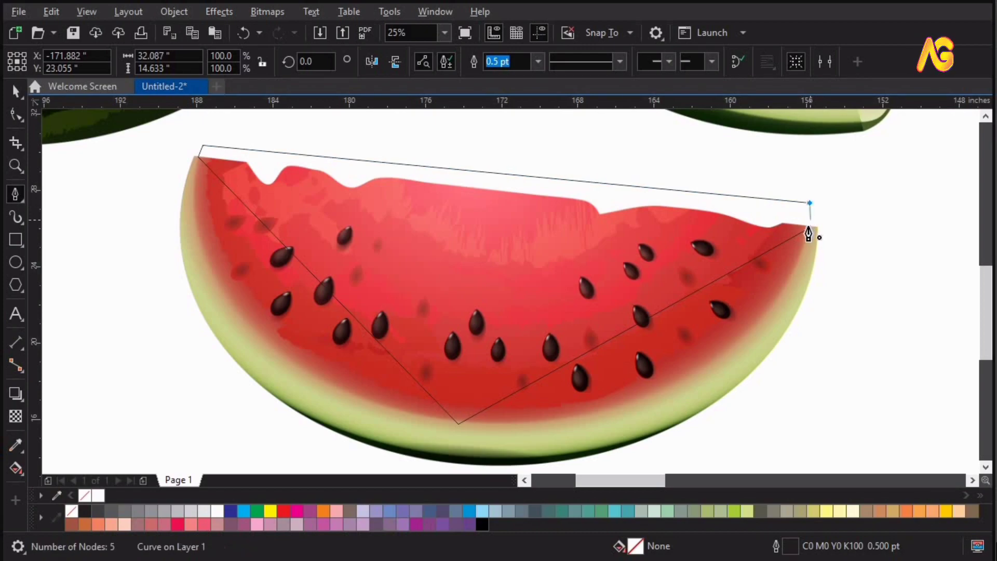
pyautogui.doubleClick(808, 227)
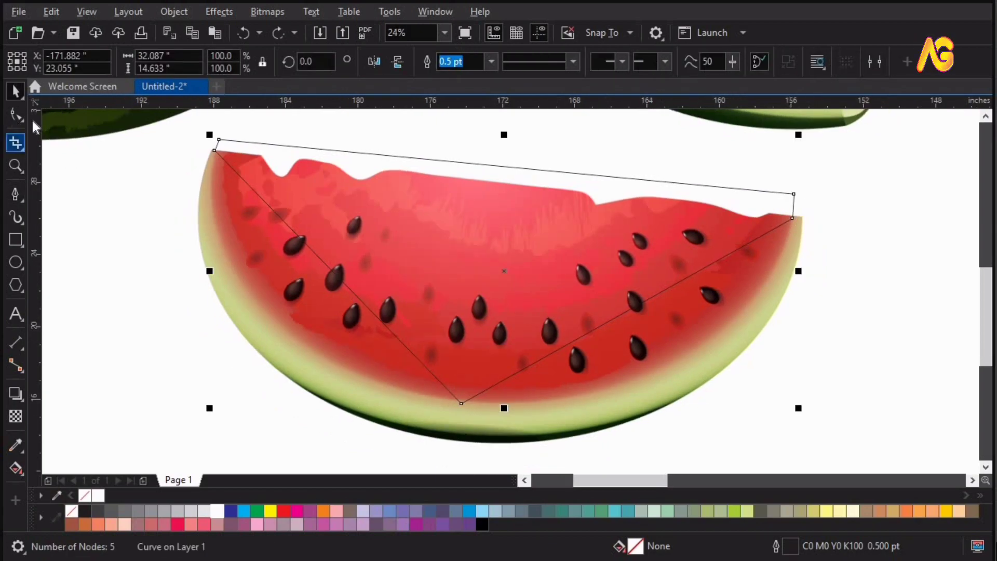
# Convert all the outline's segments to curves and bend the lower-right segment along the boundary between flesh and rind
pyautogui.click(15, 114)
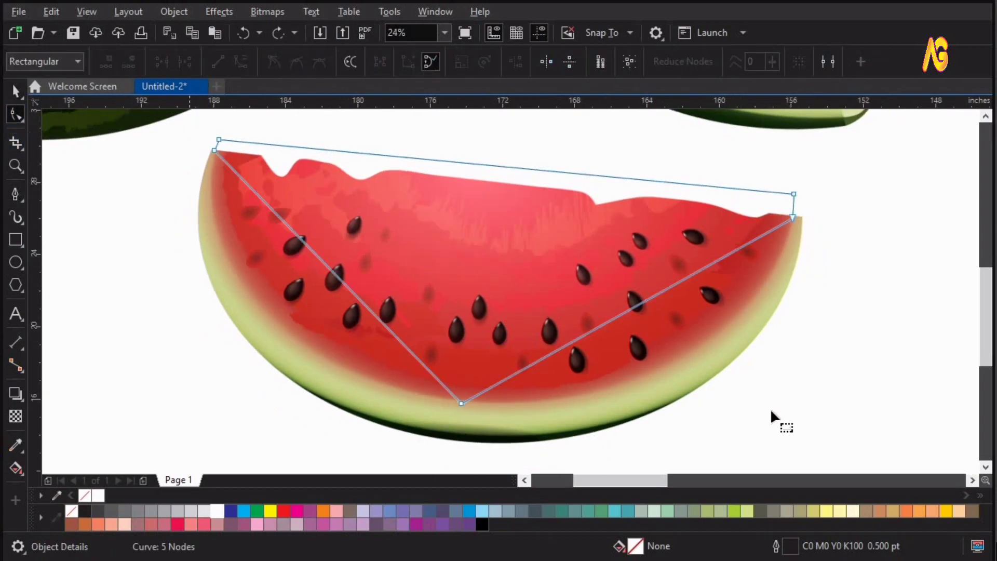
pyautogui.moveTo(771, 408); pyautogui.dragTo(871, 413)
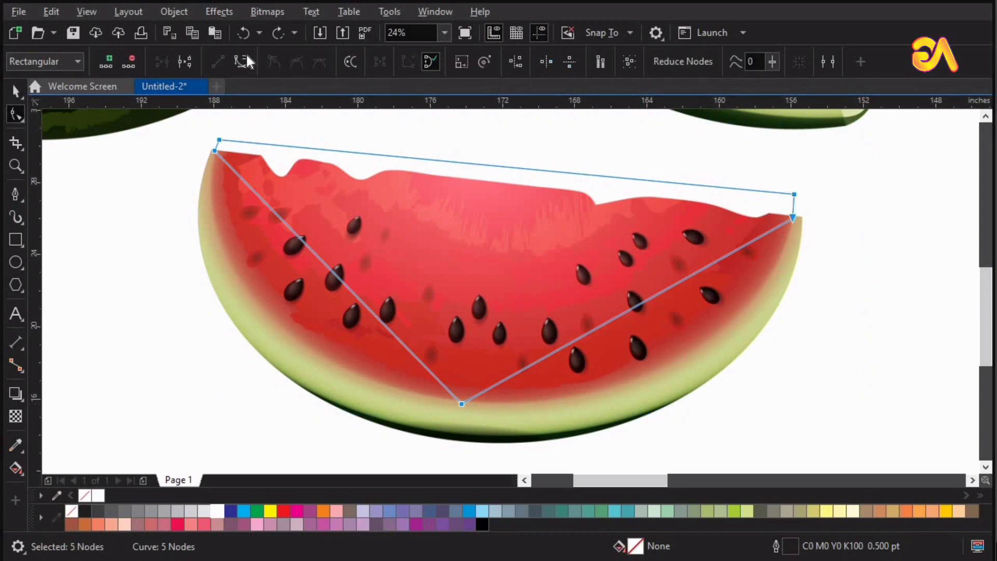
pyautogui.click(243, 60)
pyautogui.click(685, 276)
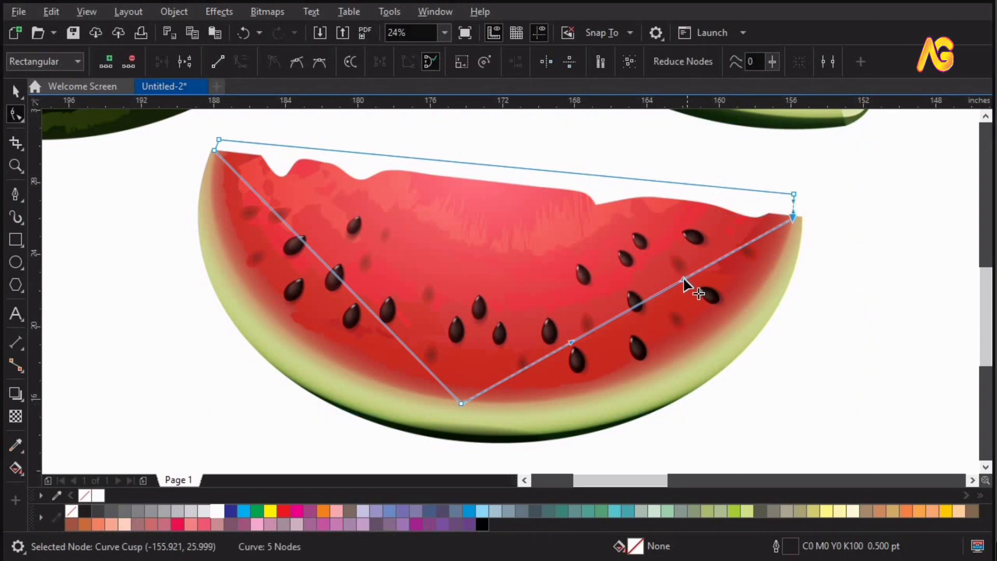
pyautogui.moveTo(684, 278); pyautogui.dragTo(742, 400)
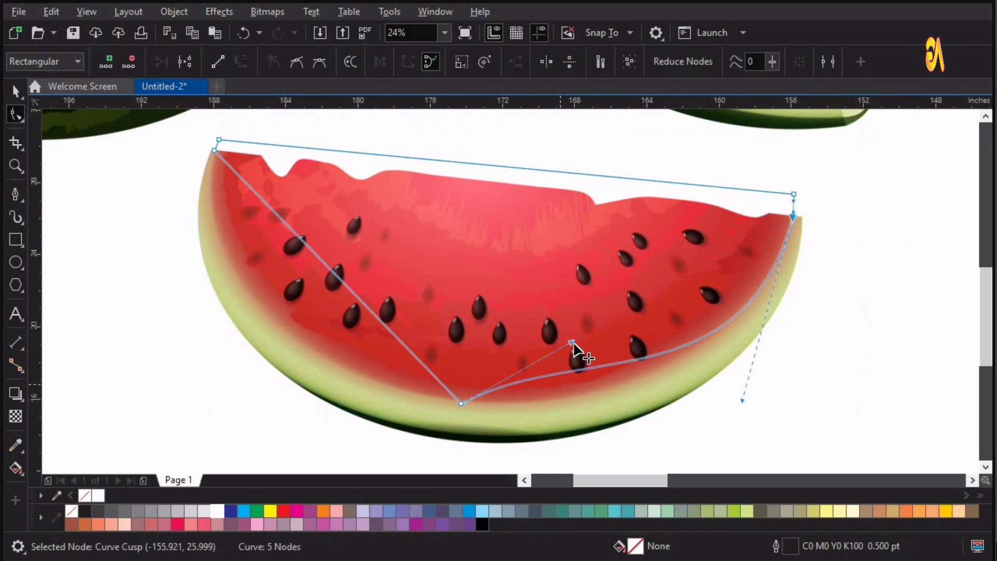
pyautogui.moveTo(565, 387); pyautogui.dragTo(543, 404)
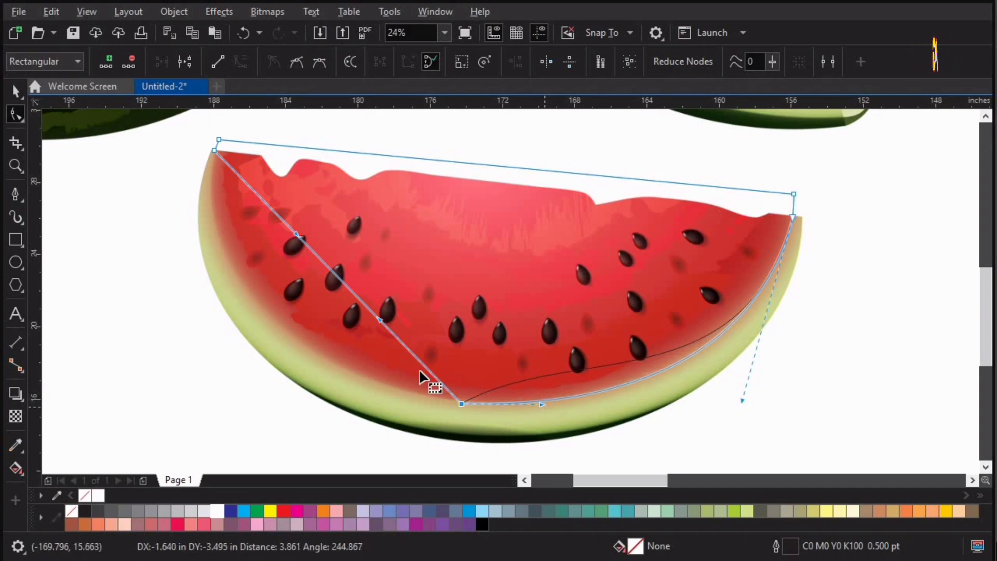
# Bend the outline's lower-left segment to follow the inner edge of the rind
pyautogui.click(382, 318)
pyautogui.moveTo(380, 320); pyautogui.dragTo(257, 369)
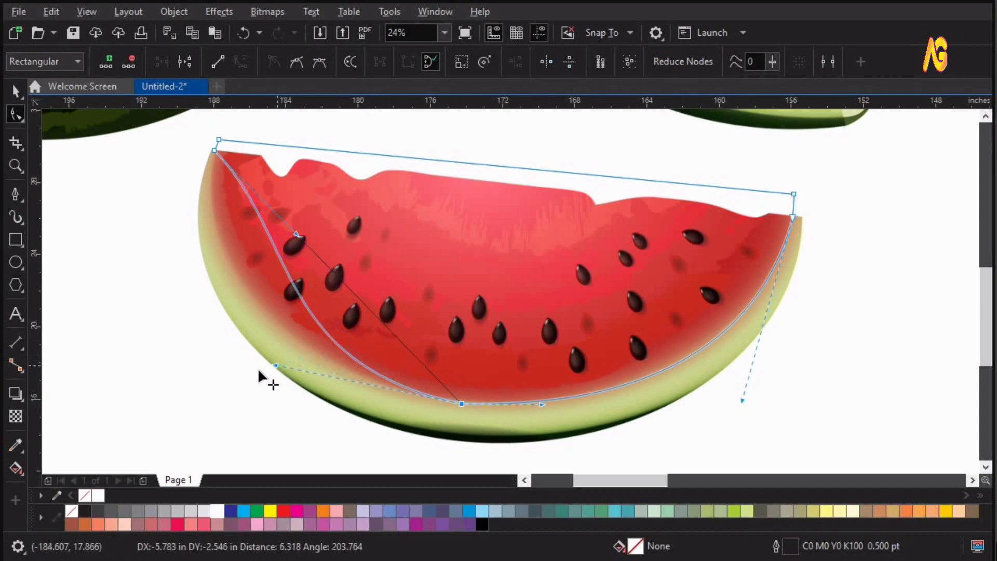
pyautogui.moveTo(297, 234); pyautogui.dragTo(196, 271)
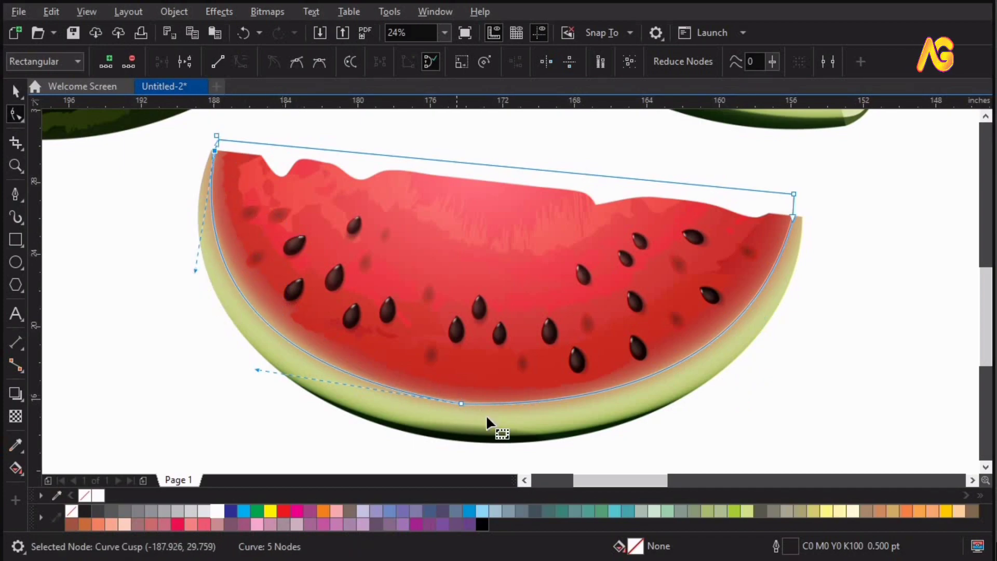
# Fine-tune the outline's bottom node and the curve handles at both ends so it hugs the rind, and deselect it
pyautogui.moveTo(460, 404); pyautogui.dragTo(459, 408)
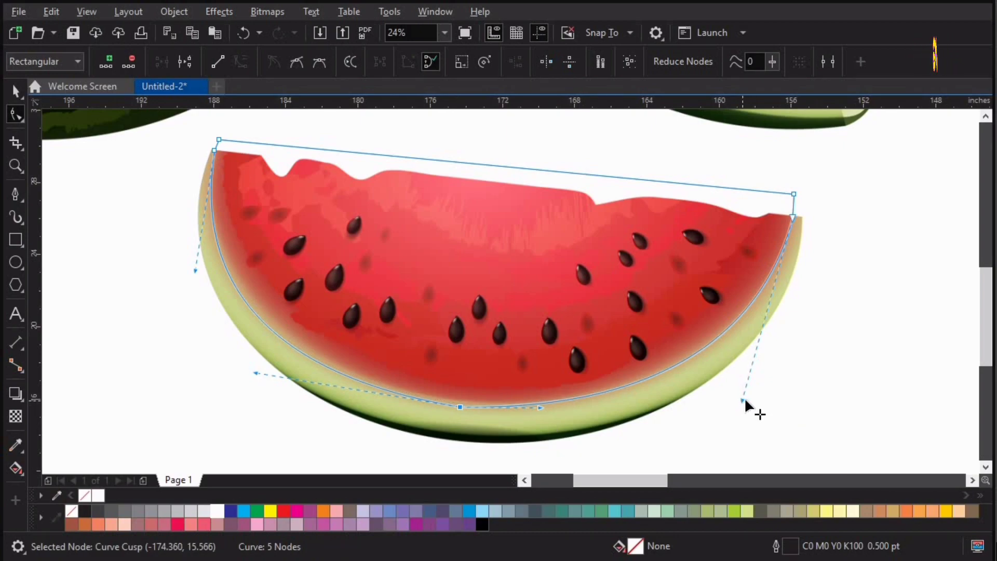
pyautogui.moveTo(741, 400); pyautogui.dragTo(737, 403)
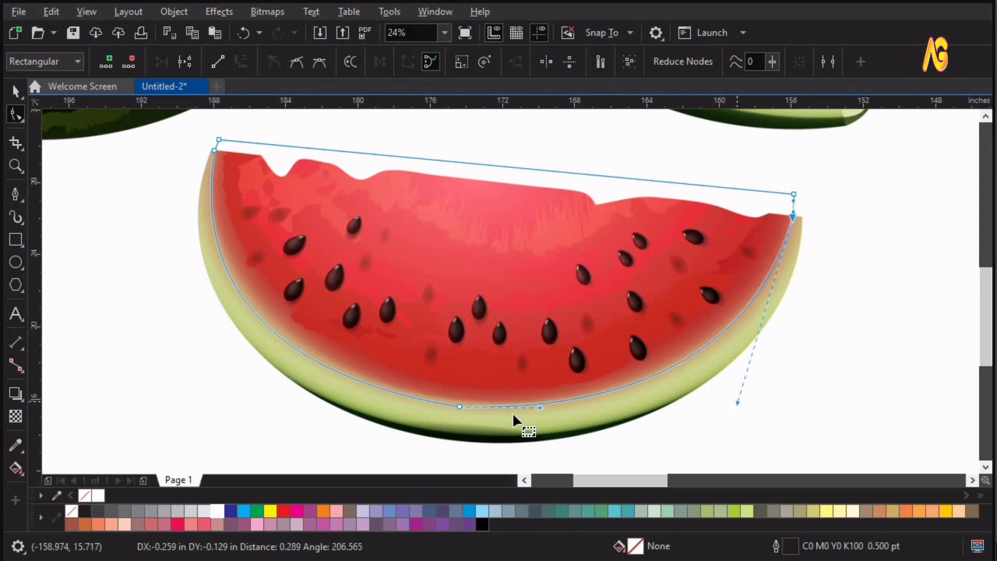
pyautogui.moveTo(459, 406); pyautogui.dragTo(460, 407)
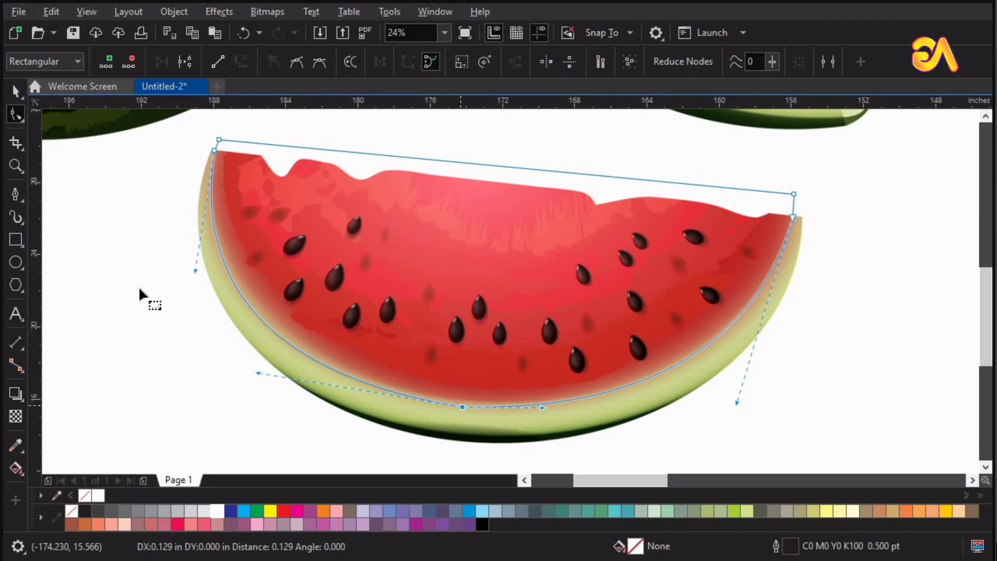
pyautogui.moveTo(194, 271)
pyautogui.mouseDown()
pyautogui.moveTo(205, 271)
pyautogui.moveTo(195, 268)
pyautogui.mouseUp()
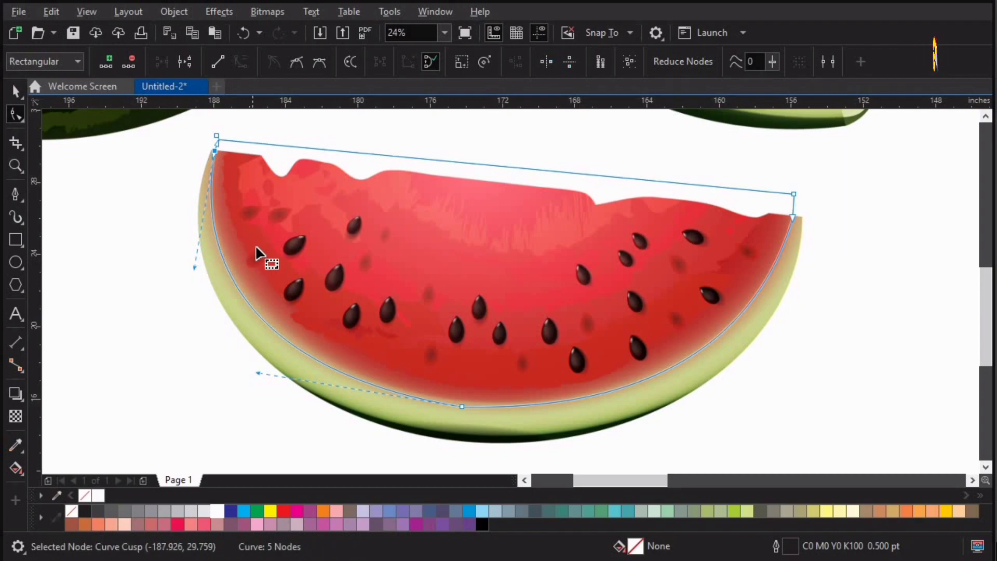
pyautogui.press('space')
pyautogui.click(132, 212)
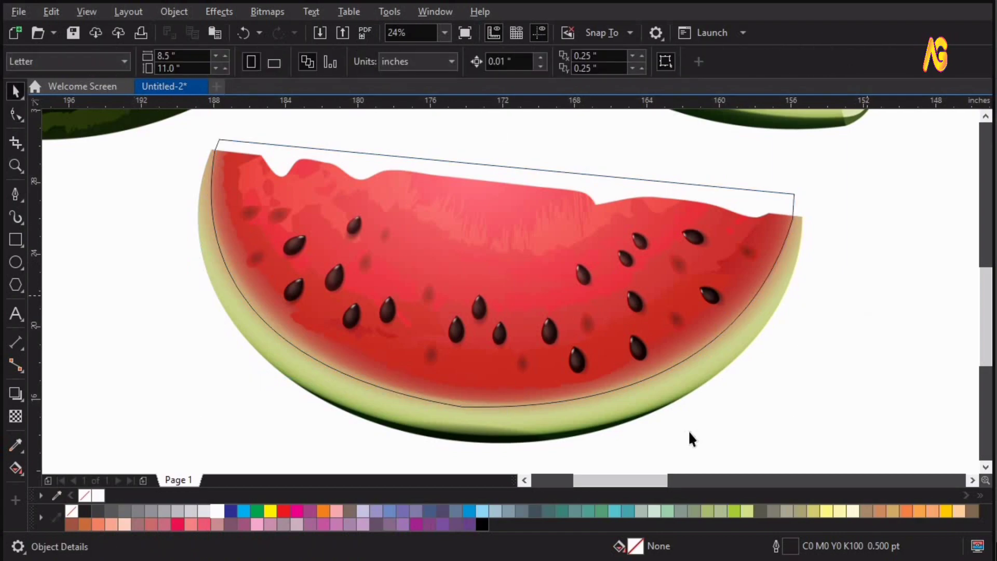
pyautogui.scroll(-1, 607, 333)
pyautogui.click(608, 333)
pyautogui.click(464, 231)
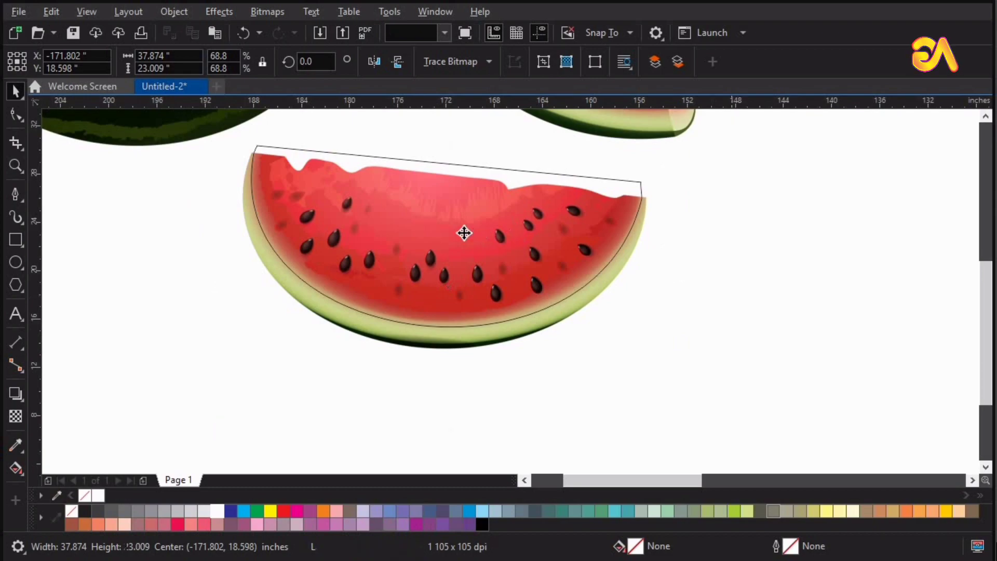
pyautogui.moveTo(460, 232); pyautogui.dragTo(471, 207)
pyautogui.hotkey('ctrl', 'z')
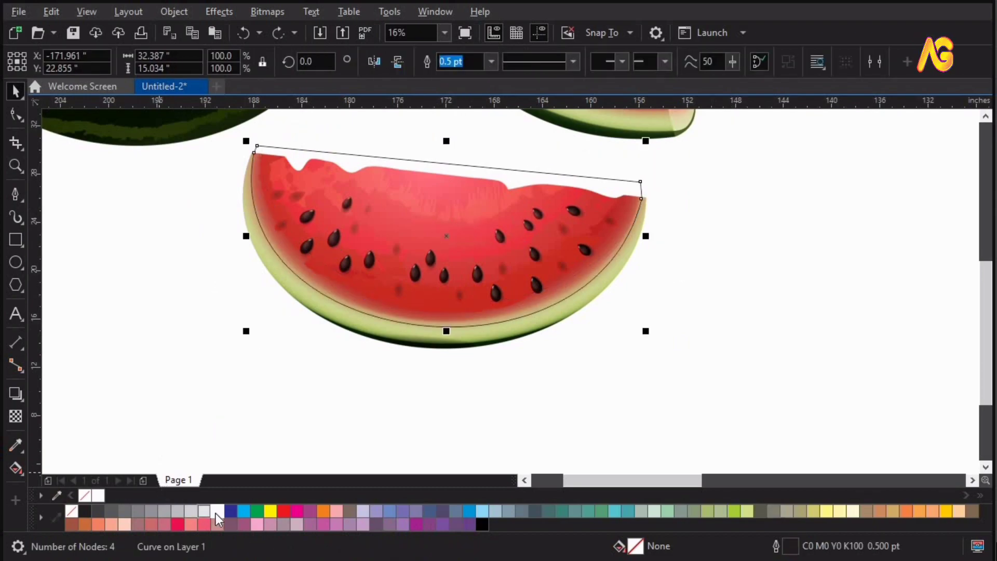
# Fill the traced outline with white and trim the watermelon slice bitmap with it
pyautogui.click(216, 511)
pyautogui.keyDown('shift'); pyautogui.click(442, 355); pyautogui.keyUp('shift')
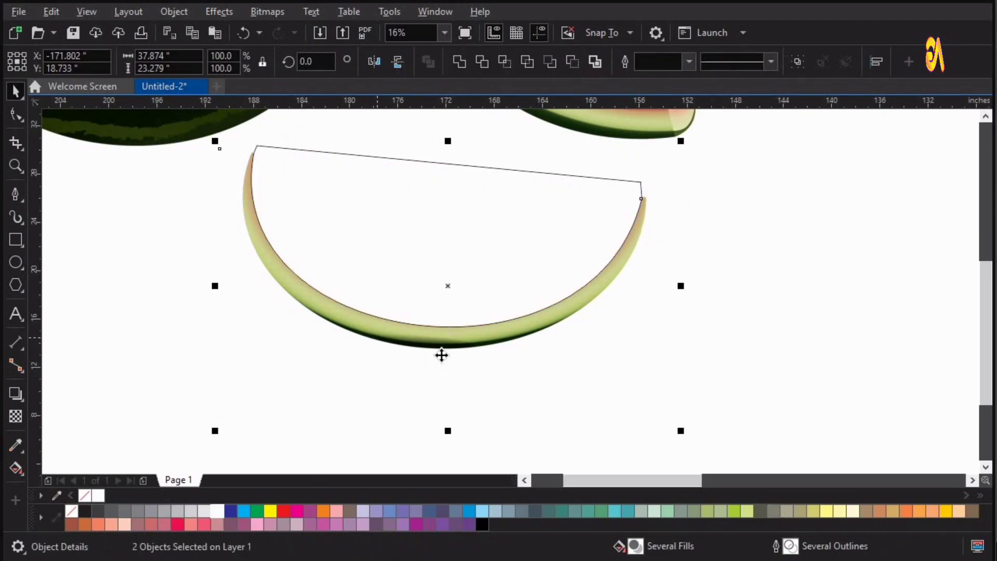
pyautogui.moveTo(378, 337); pyautogui.dragTo(441, 354)
pyautogui.hotkey('ctrl', 'z')
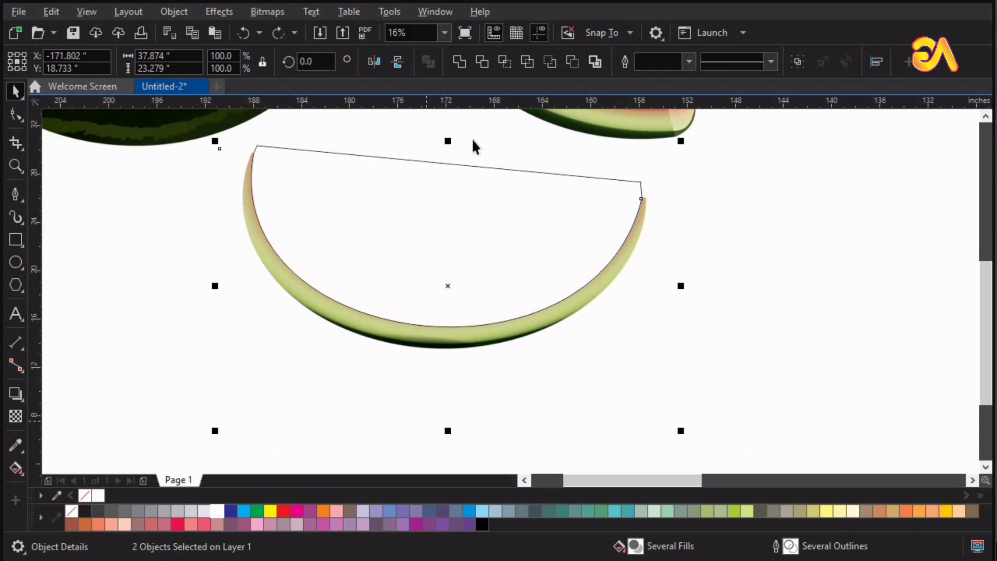
pyautogui.click(482, 62)
pyautogui.click(808, 233)
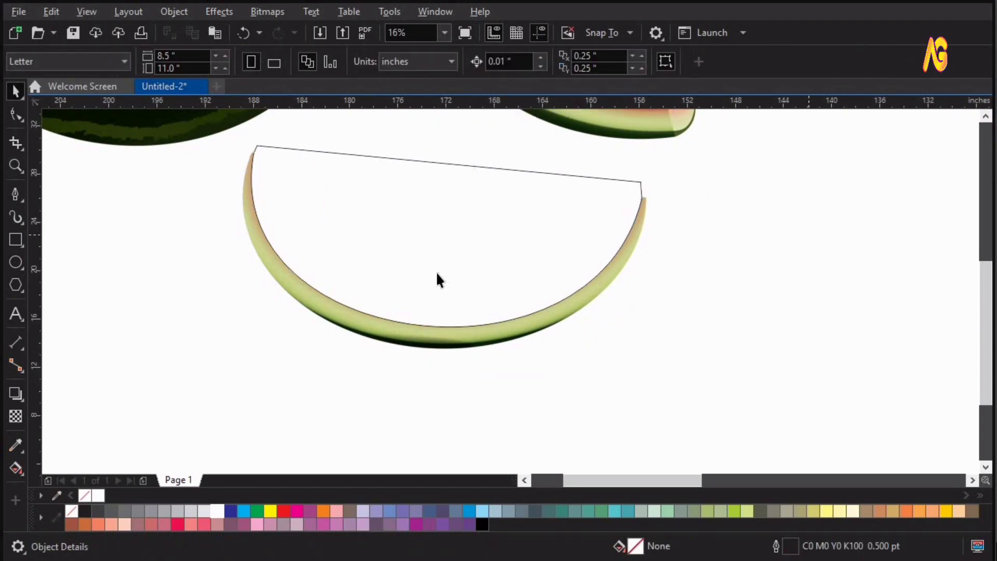
pyautogui.moveTo(440, 272); pyautogui.dragTo(496, 186)
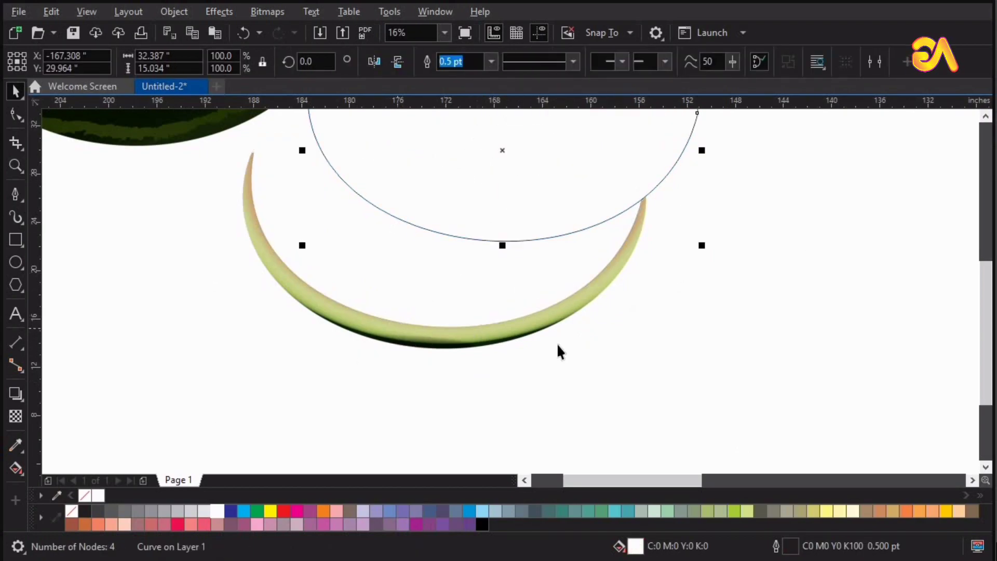
pyautogui.hotkey('ctrl', 'z')
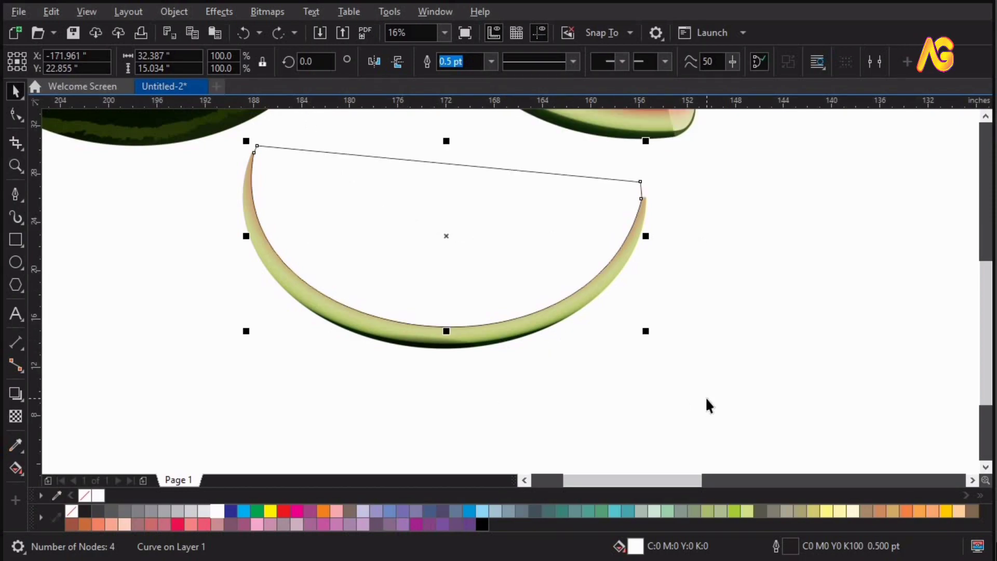
# Move the water image over the hollow watermelon rind and scale it proportionally to about 38.3 in wide
pyautogui.press('F3')
pyautogui.click(880, 317)
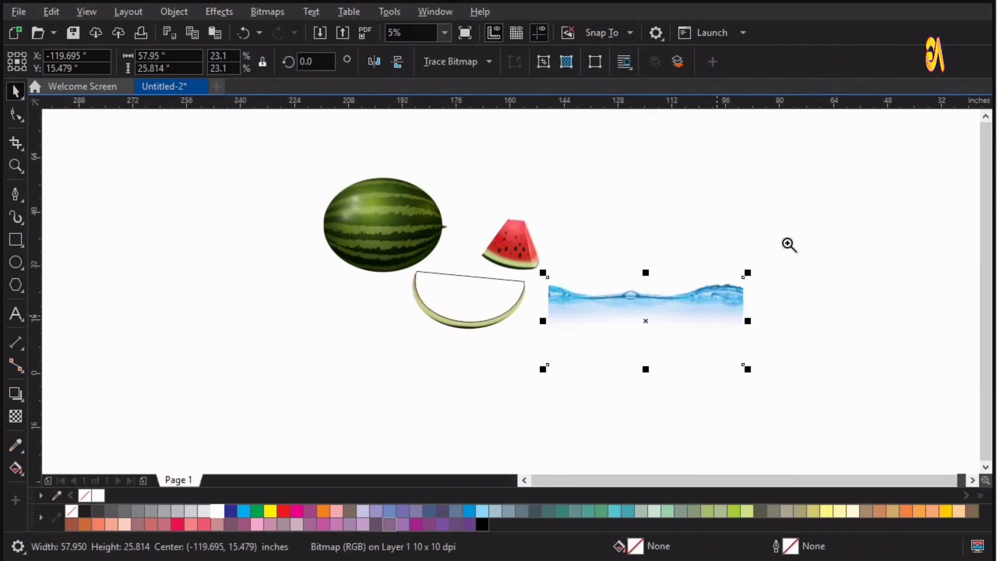
pyautogui.moveTo(788, 245); pyautogui.dragTo(333, 382)
pyautogui.moveTo(684, 267); pyautogui.dragTo(378, 228)
pyautogui.press('F2')
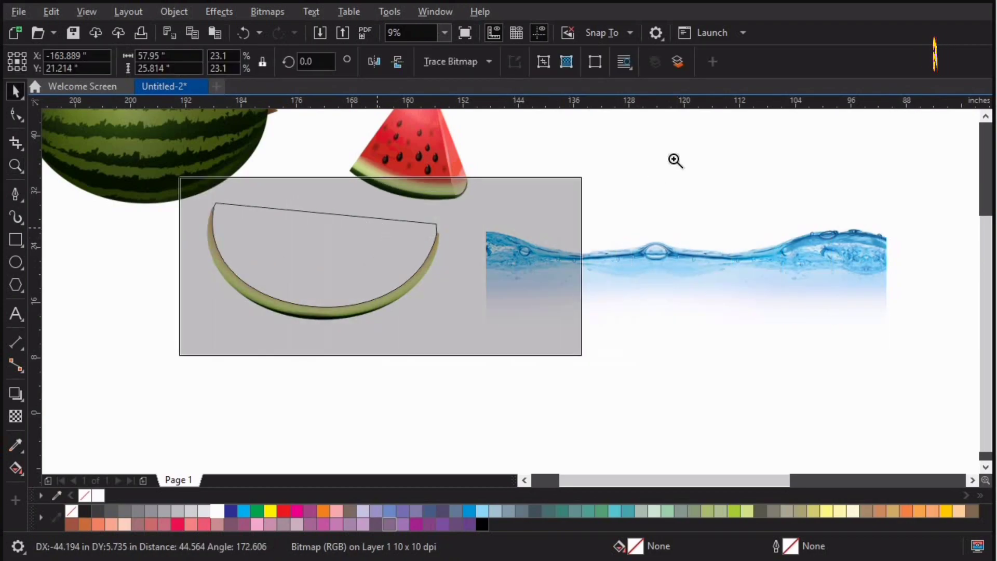
pyautogui.moveTo(675, 161); pyautogui.dragTo(133, 350)
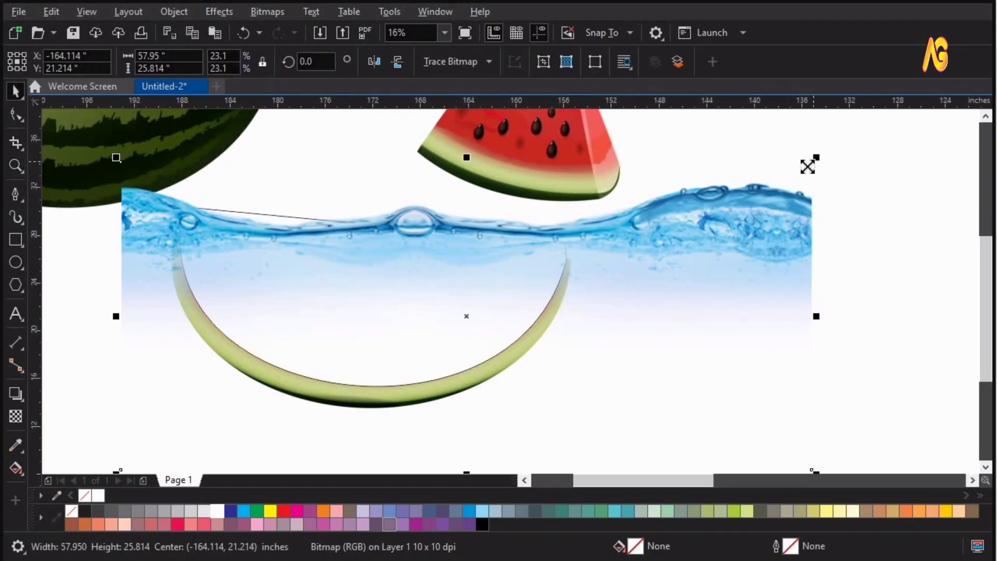
pyautogui.moveTo(807, 166); pyautogui.dragTo(688, 221)
pyautogui.moveTo(420, 284); pyautogui.dragTo(362, 256)
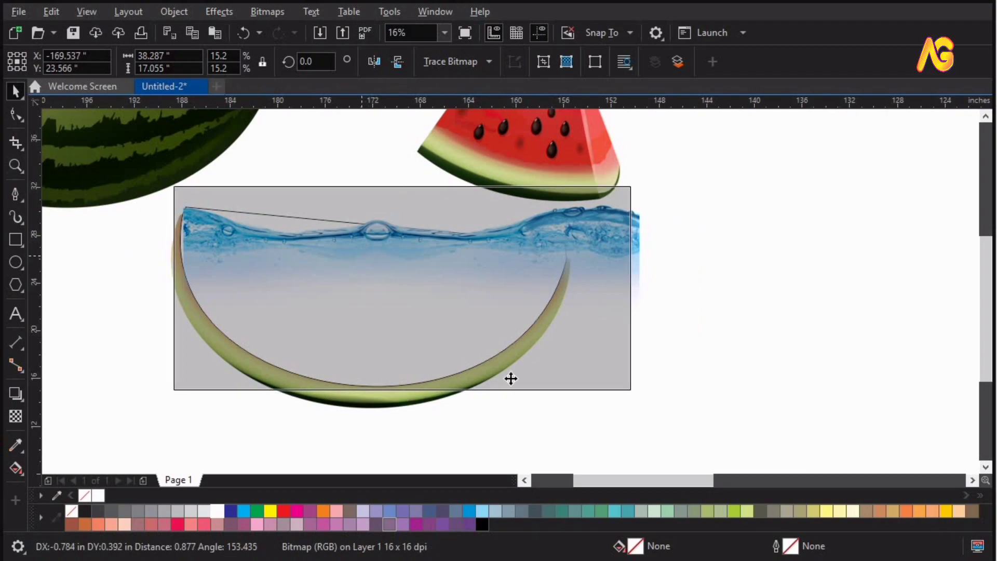
pyautogui.moveTo(510, 379); pyautogui.dragTo(510, 379)
# Rotate the water image to about 352.9° to match the rind's tilt and shift it down over the rind's opening
pyautogui.click(599, 247)
pyautogui.moveTo(640, 176); pyautogui.dragTo(630, 217)
pyautogui.press('F2')
pyautogui.moveTo(765, 163)
pyautogui.mouseDown()
pyautogui.moveTo(216, 386)
pyautogui.moveTo(70, 403)
pyautogui.mouseUp()
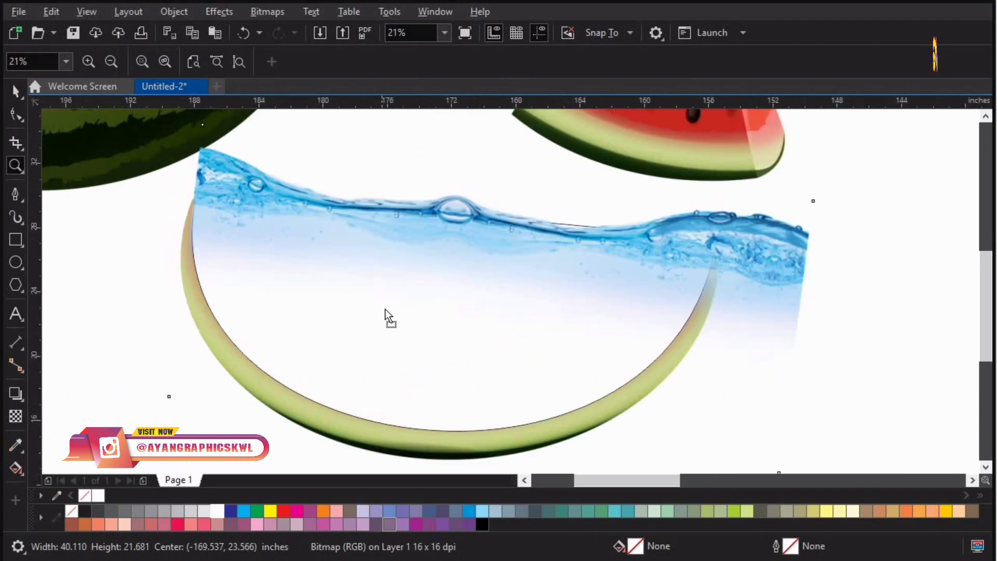
pyautogui.press('space')
pyautogui.moveTo(428, 276); pyautogui.dragTo(410, 312)
pyautogui.moveTo(762, 289); pyautogui.dragTo(754, 285)
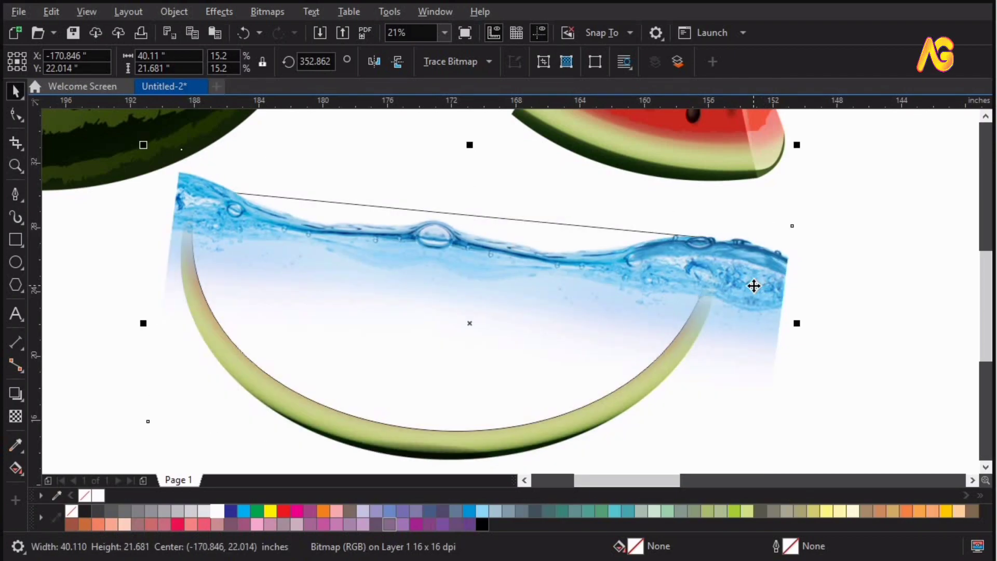
# Resize the tilted water image to about 36.4 × 18 in, at an angle of about 353.5°, across the rind's opening
pyautogui.scroll(-3, 754, 285)
pyautogui.press('z')
pyautogui.click(784, 287)
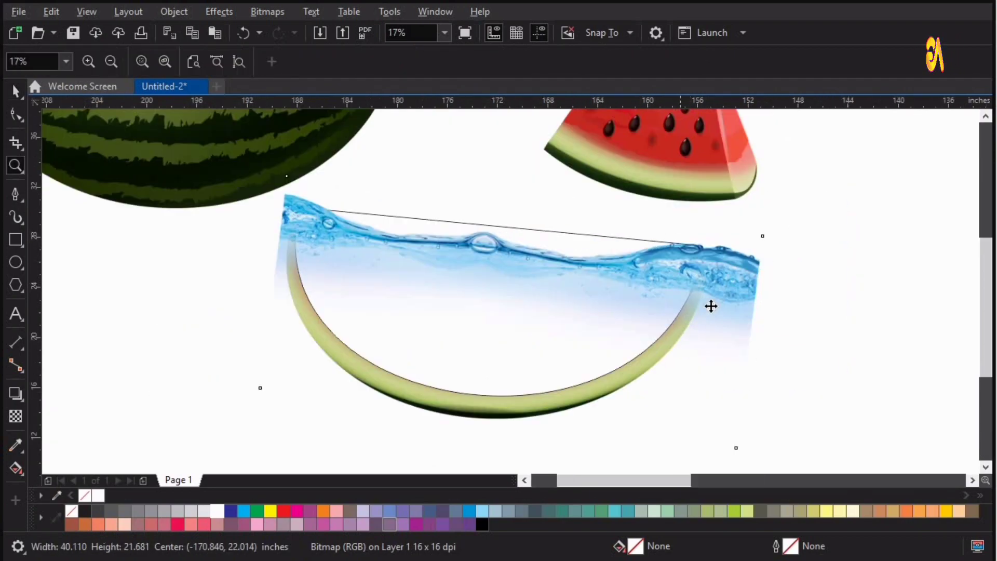
pyautogui.press('space')
pyautogui.click(603, 254)
# Send the water image one level back and PowerClip it inside the white shape in the rind's opening
pyautogui.rightClick(609, 266)
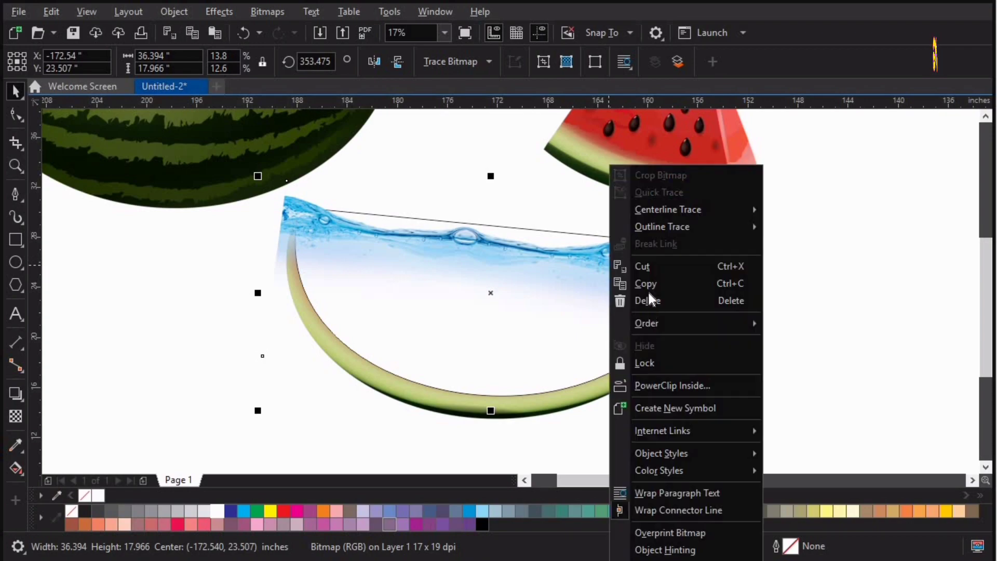
pyautogui.moveTo(708, 332)
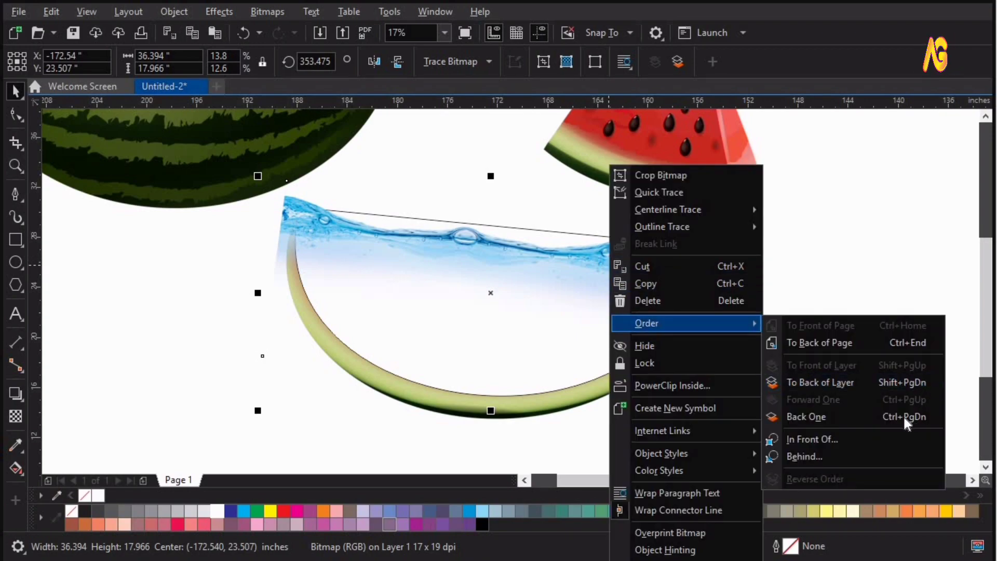
pyautogui.click(907, 416)
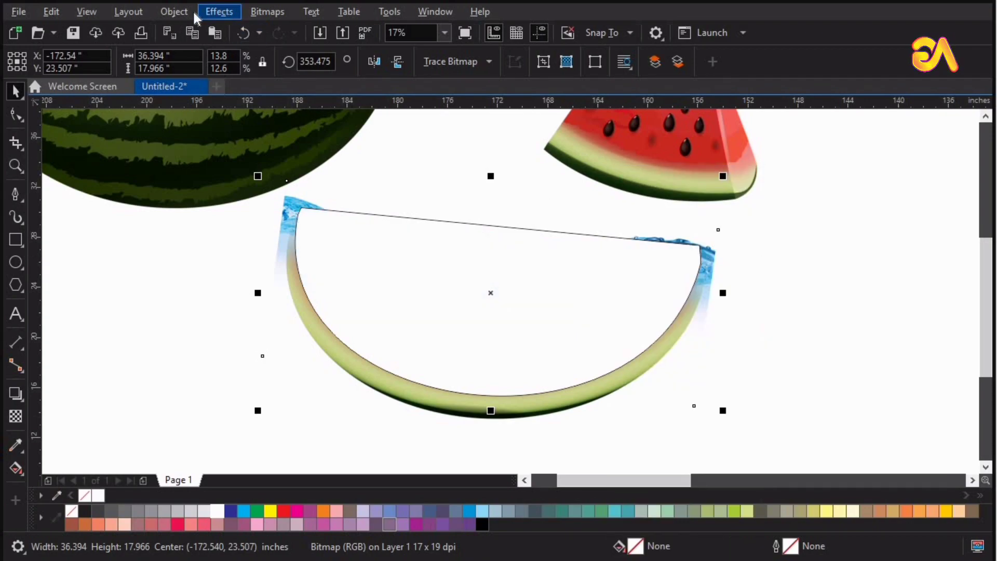
pyautogui.click(179, 12)
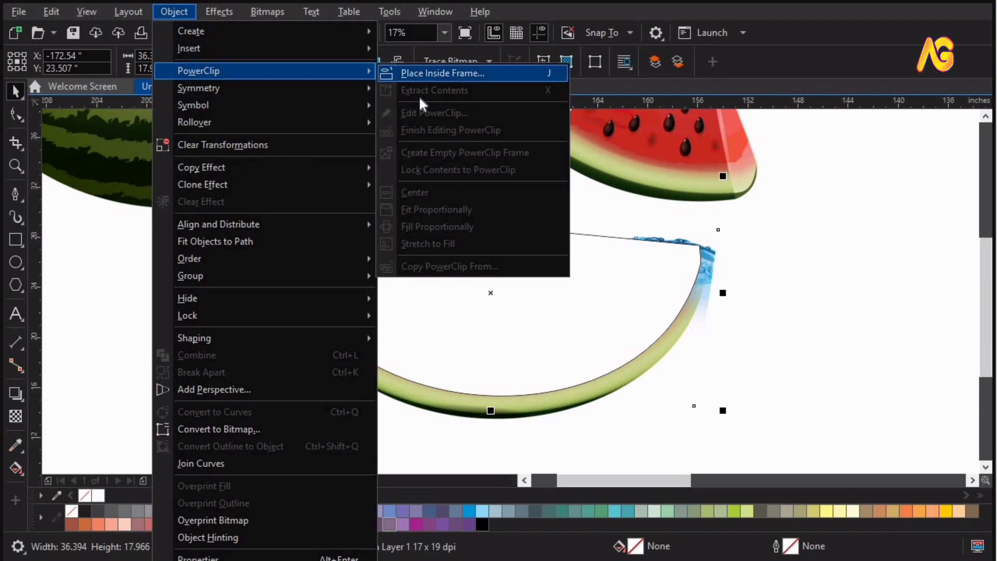
pyautogui.click(437, 72)
pyautogui.click(517, 278)
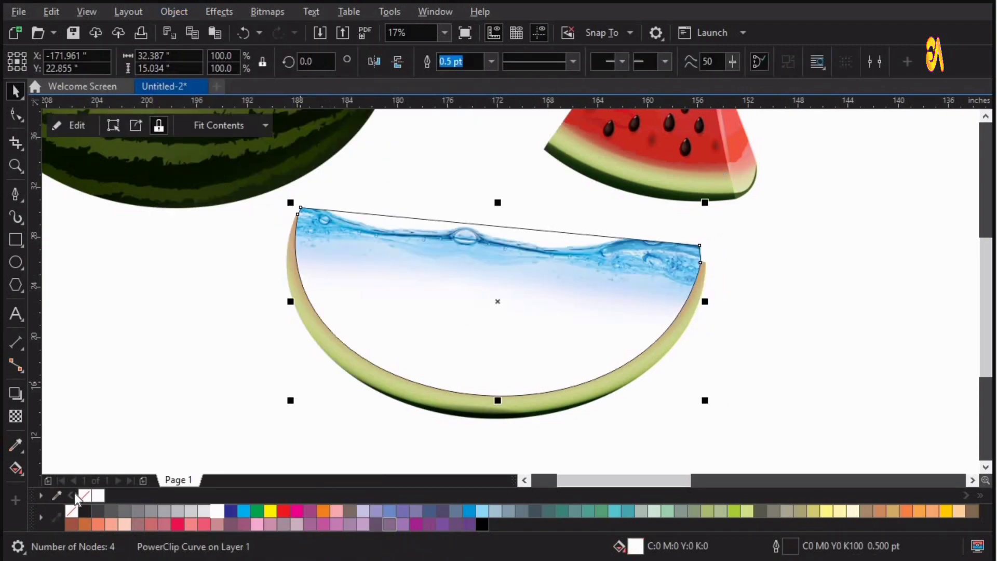
pyautogui.press('Escape')
pyautogui.click(43, 519)
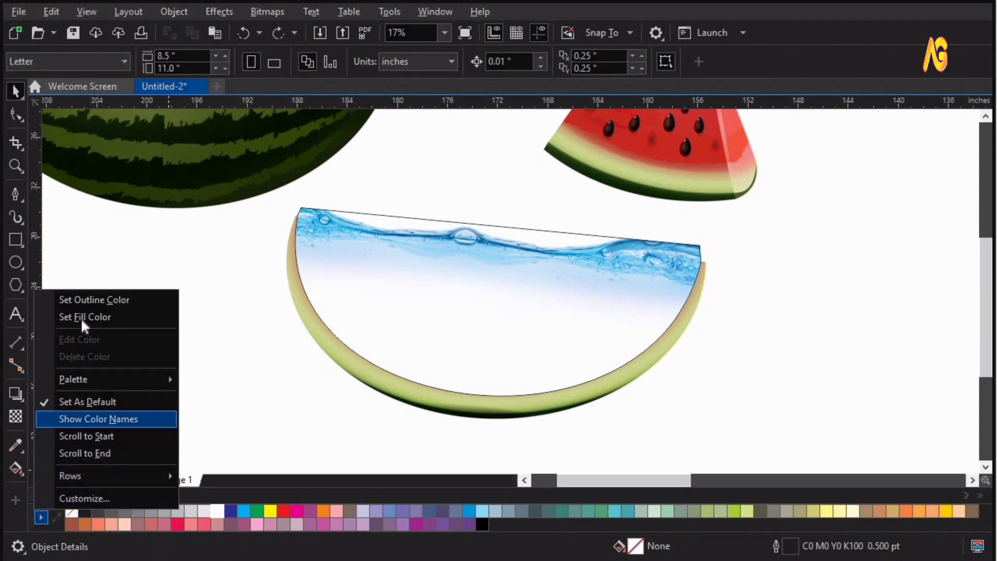
pyautogui.click(122, 303)
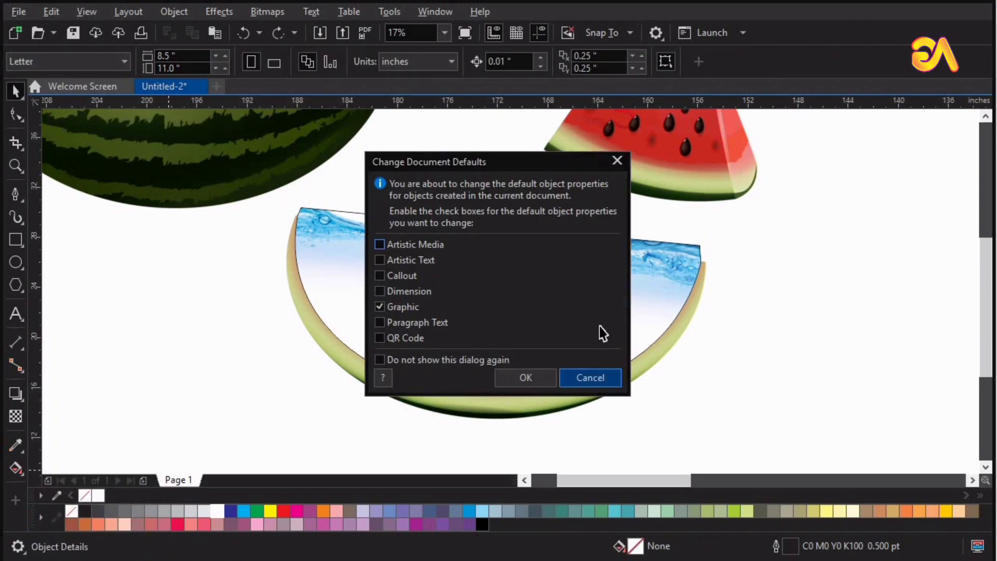
pyautogui.click(590, 378)
# Set the clipped water shape's outline colour to white
pyautogui.click(587, 340)
pyautogui.rightClick(69, 511)
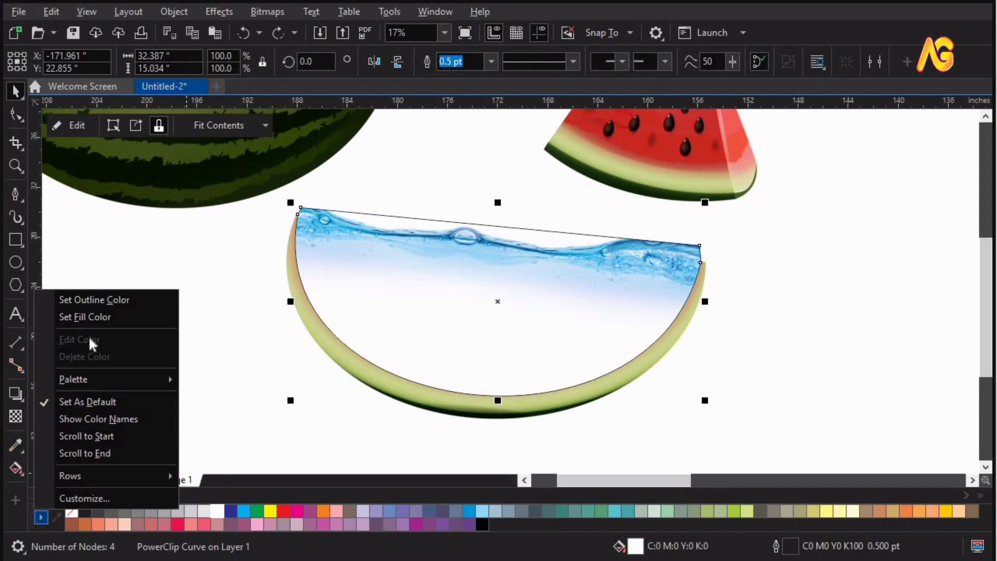
pyautogui.click(153, 306)
pyautogui.click(869, 365)
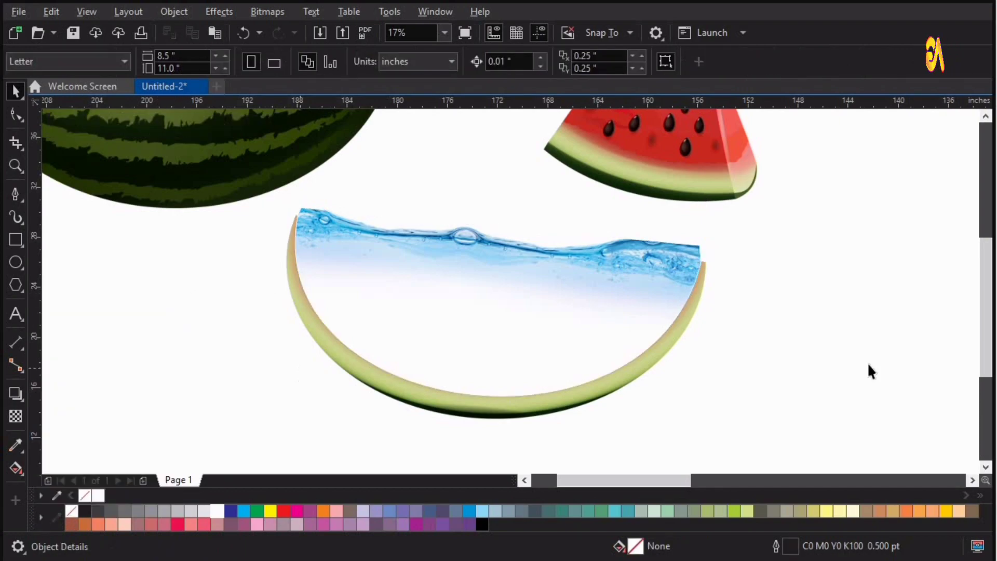
# Move the underwater fish scene over the watermelon rind and rotate it to about 349.6°
pyautogui.press('F3')
pyautogui.press('z')
pyautogui.moveTo(399, 291); pyautogui.dragTo(902, 441)
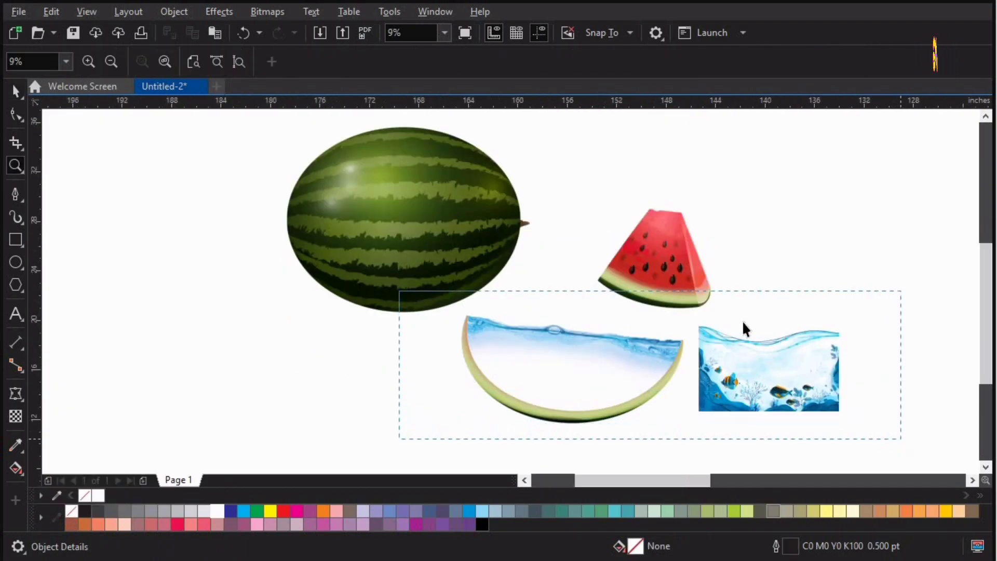
pyautogui.press('space')
pyautogui.moveTo(709, 306); pyautogui.dragTo(338, 301)
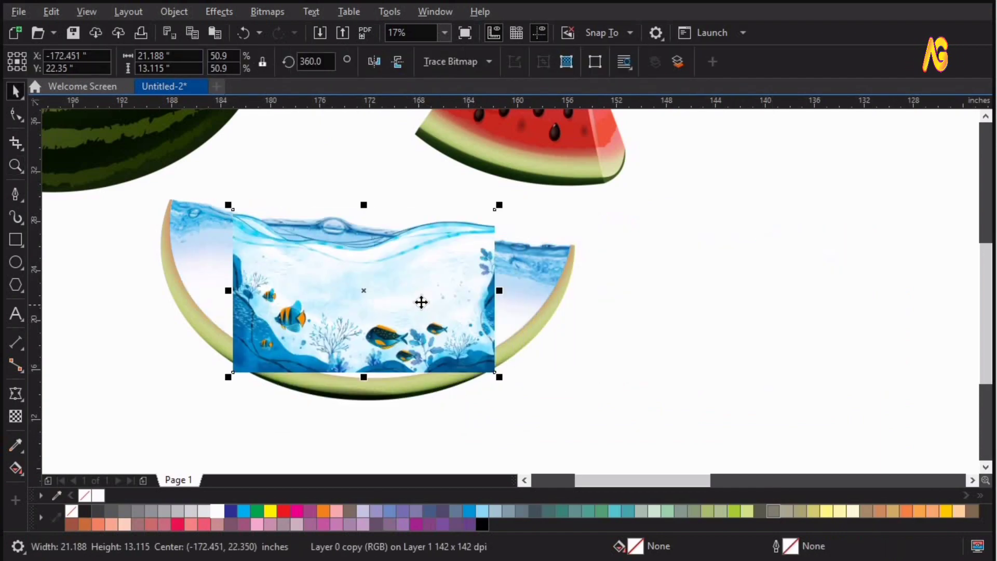
pyautogui.click(491, 214)
pyautogui.moveTo(500, 207); pyautogui.dragTo(510, 234)
pyautogui.click(462, 335)
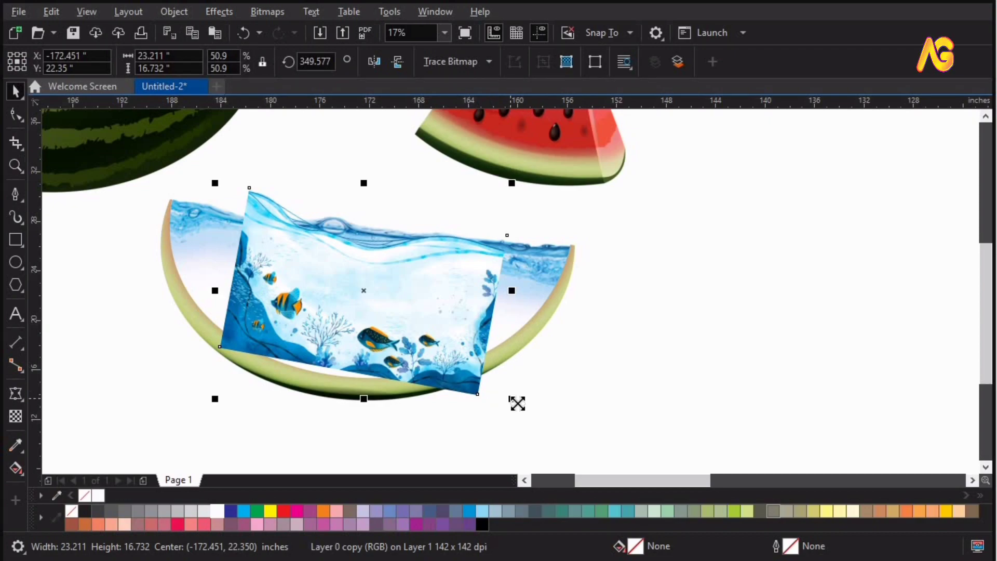
# Resize the underwater scene to about 36 × 18 in, at an angle of about 352.7°, so it covers the rind's opening
pyautogui.moveTo(512, 399); pyautogui.dragTo(518, 403)
pyautogui.moveTo(401, 324); pyautogui.dragTo(401, 328)
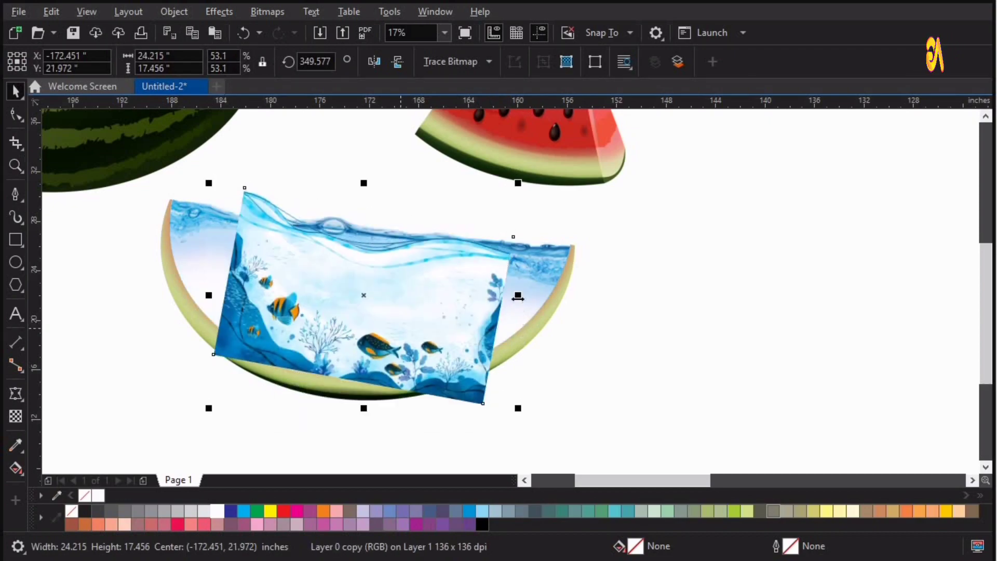
pyautogui.moveTo(562, 305); pyautogui.dragTo(579, 310)
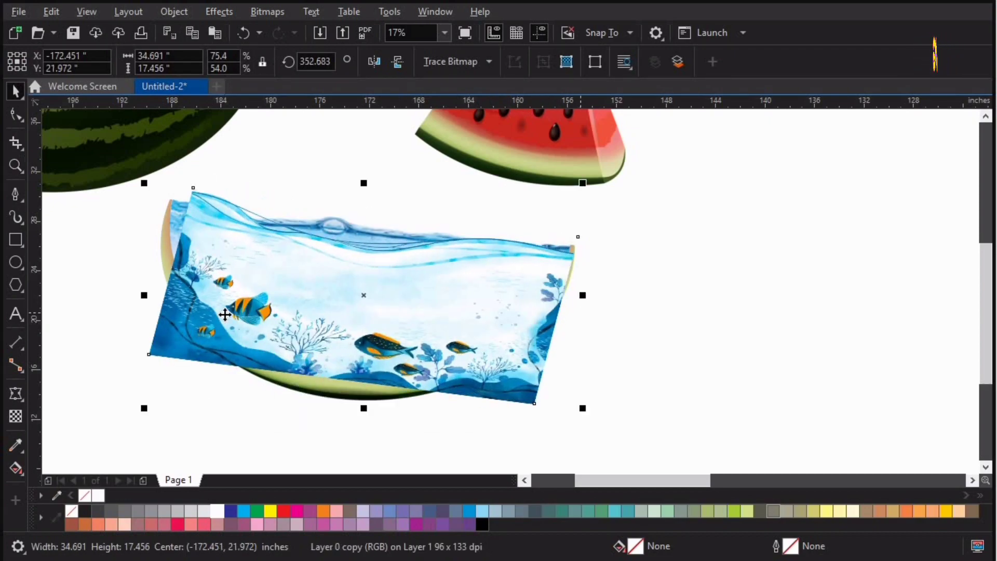
pyautogui.moveTo(217, 307); pyautogui.dragTo(263, 377)
pyautogui.moveTo(348, 400); pyautogui.dragTo(395, 407)
pyautogui.moveTo(579, 292); pyautogui.dragTo(588, 291)
# Send the underwater scene back one level, behind the watermelon rind
pyautogui.rightClick(460, 296)
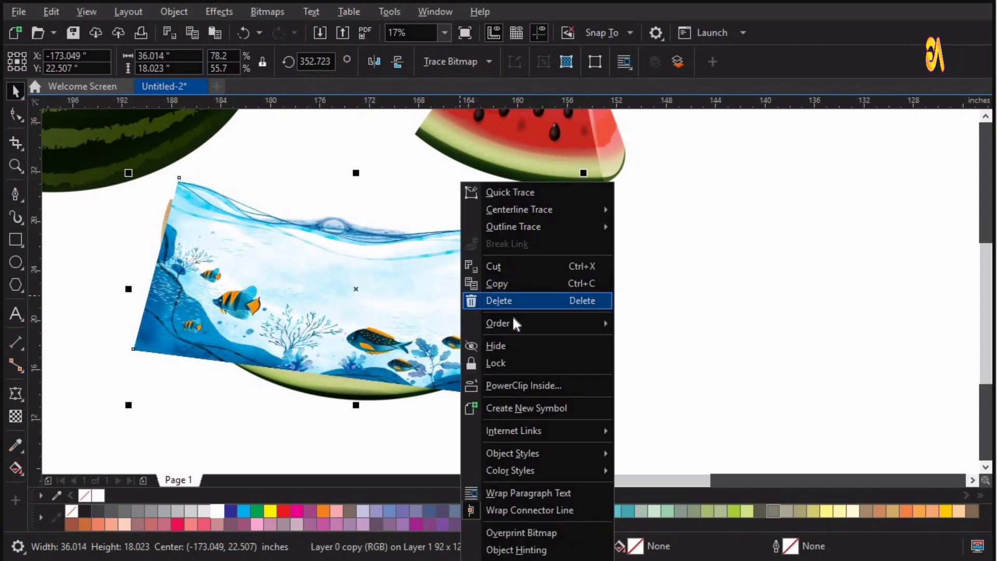
pyautogui.moveTo(519, 323)
pyautogui.click(764, 414)
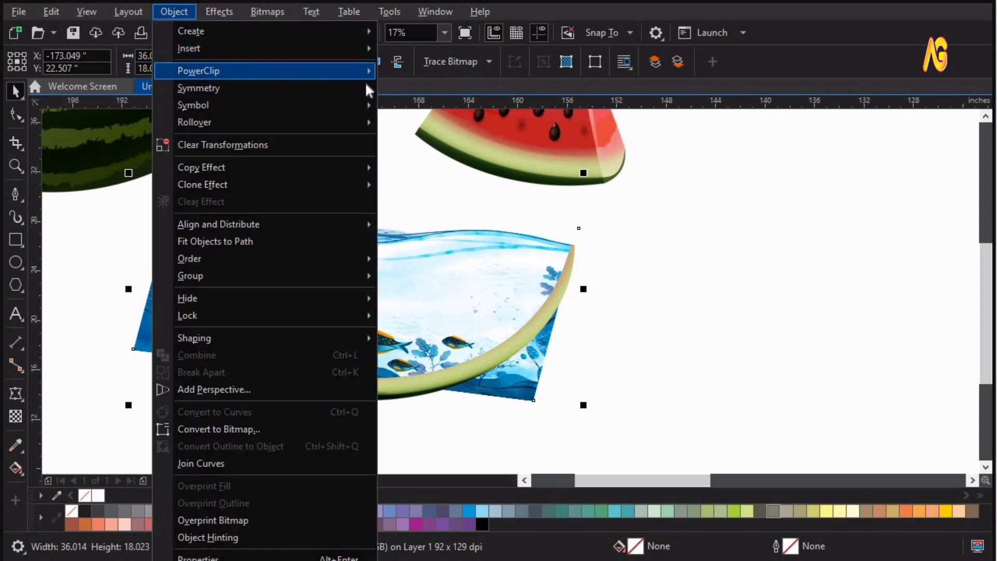
# Try to PowerClip the underwater scene into the rind's opening, and undo the accidental move of the rind
pyautogui.moveTo(359, 73)
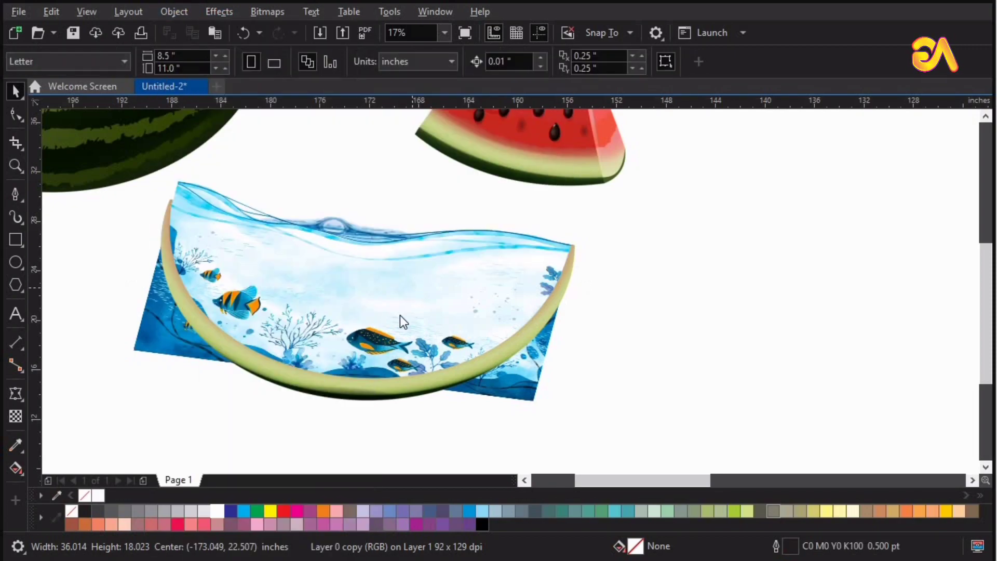
pyautogui.click(400, 316)
pyautogui.press('Return')
pyautogui.click(313, 308)
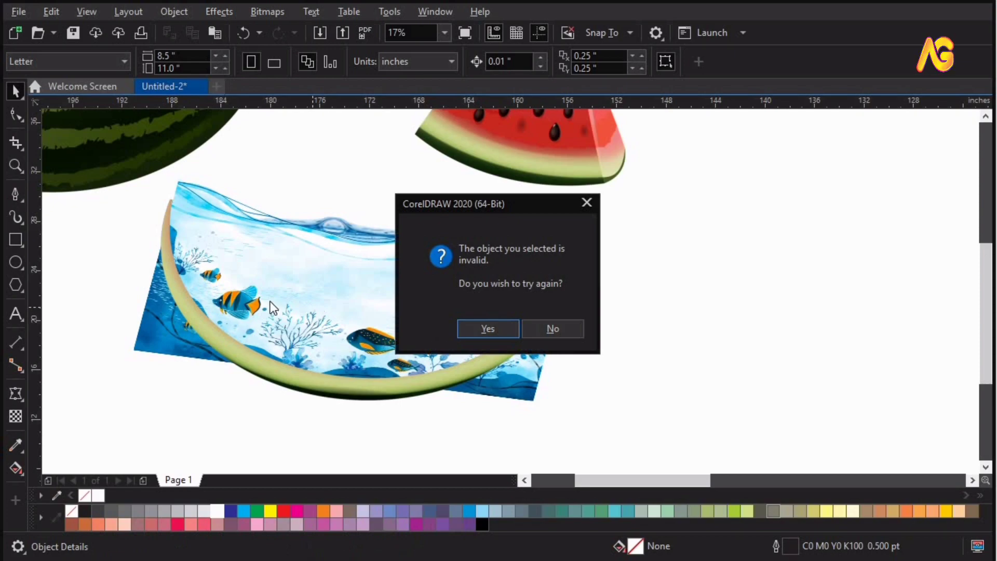
pyautogui.click(571, 330)
pyautogui.moveTo(142, 335); pyautogui.dragTo(103, 353)
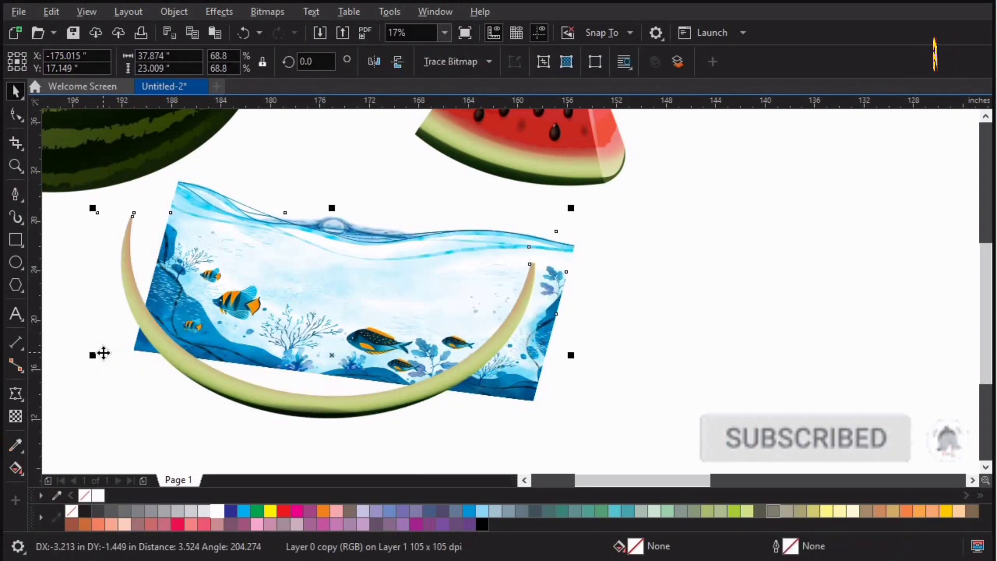
pyautogui.hotkey('ctrl', 'z')
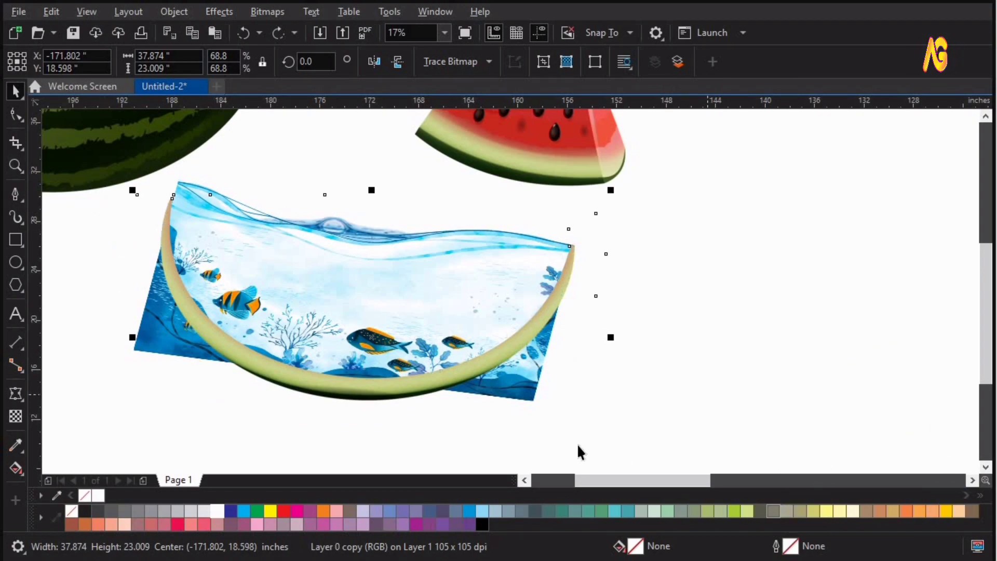
# Send the underwater scene to the back of the layer and PowerClip it inside the water-filled shape
pyautogui.click(553, 434)
pyautogui.moveTo(532, 398); pyautogui.dragTo(605, 401)
pyautogui.press('Escape')
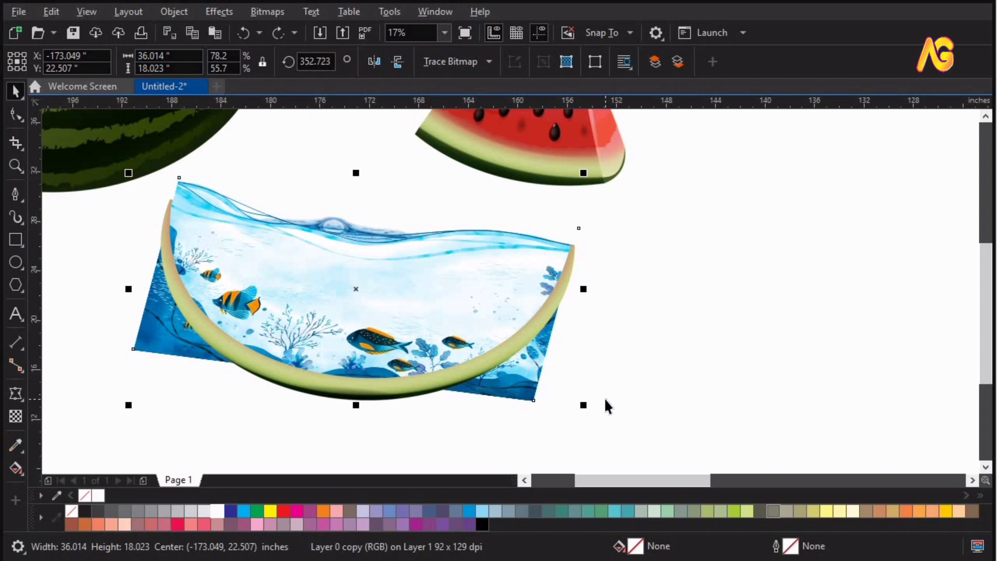
pyautogui.hotkey('shift', 'pagedown')
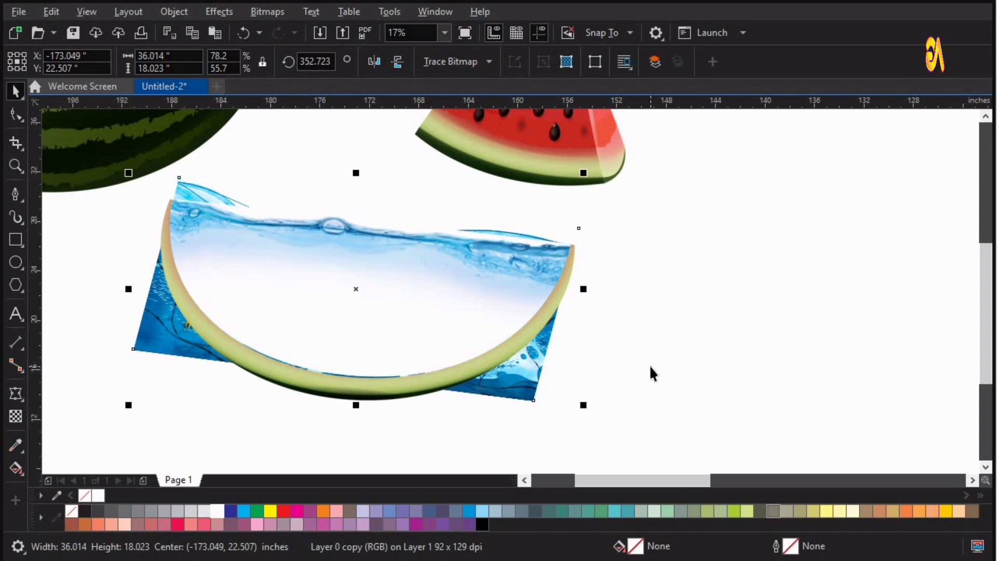
pyautogui.click(172, 11)
pyautogui.moveTo(366, 70)
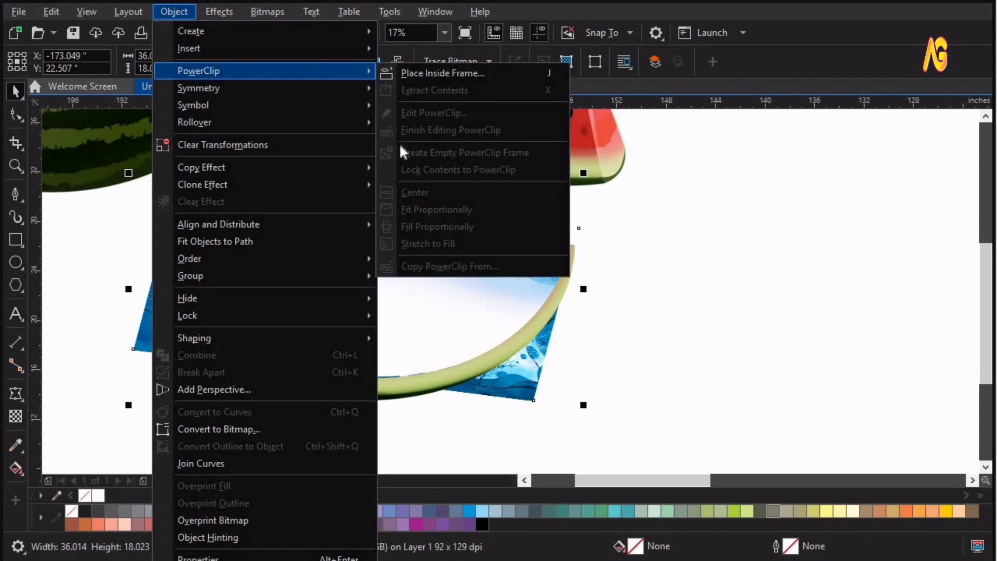
pyautogui.click(441, 73)
pyautogui.click(393, 306)
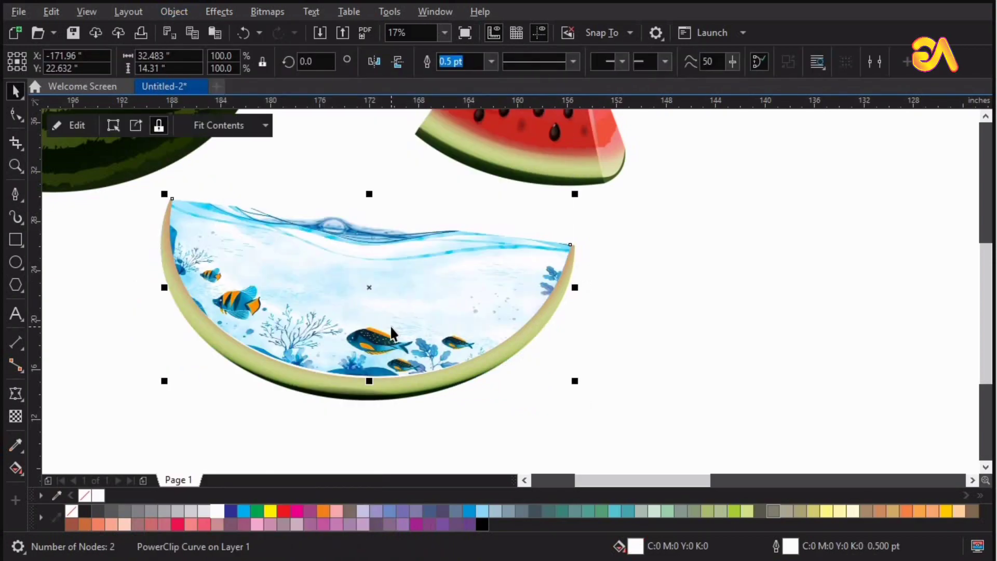
# Open the PowerClip contents, examine how the water and underwater images overlap, and finish editing
pyautogui.doubleClick(392, 328)
pyautogui.click(168, 204)
pyautogui.press('z')
pyautogui.moveTo(124, 180); pyautogui.dragTo(635, 416)
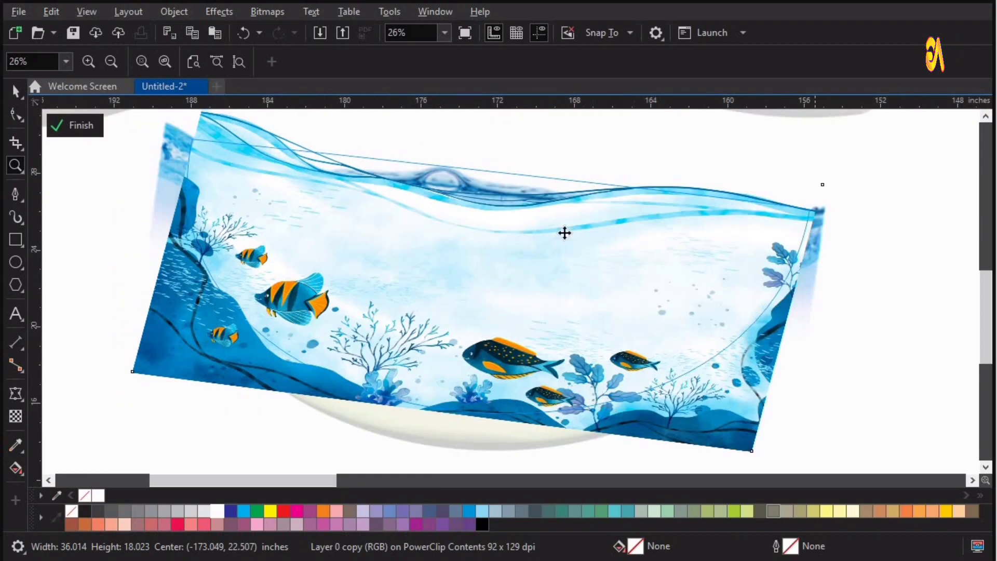
pyautogui.press('space')
pyautogui.click(56, 126)
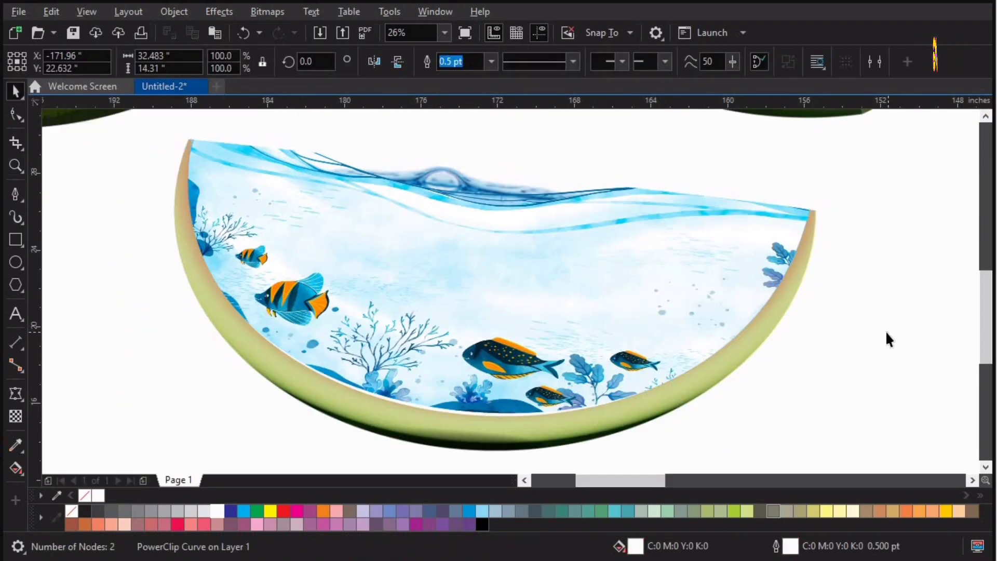
pyautogui.click(886, 331)
# Inside the PowerClip, bring the water-surface image forward one level above the underwater scene and finish editing
pyautogui.doubleClick(532, 312)
pyautogui.press('F3')
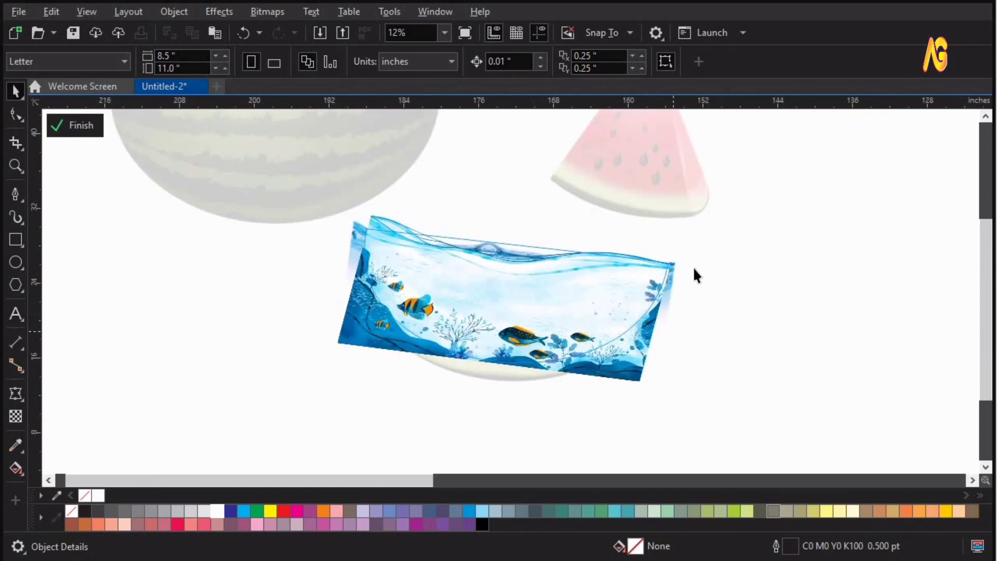
pyautogui.moveTo(275, 332); pyautogui.dragTo(275, 333)
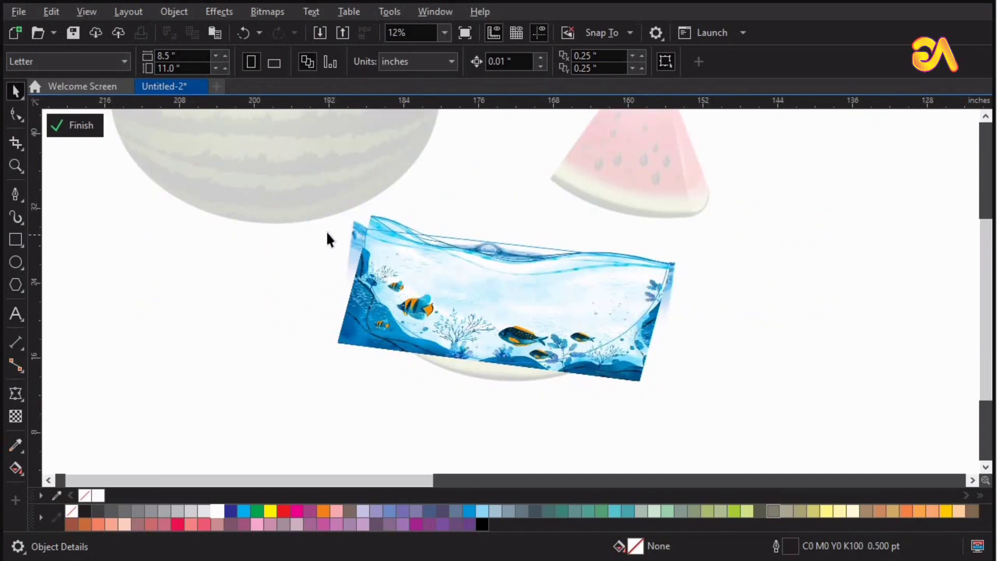
pyautogui.moveTo(353, 222); pyautogui.dragTo(355, 204)
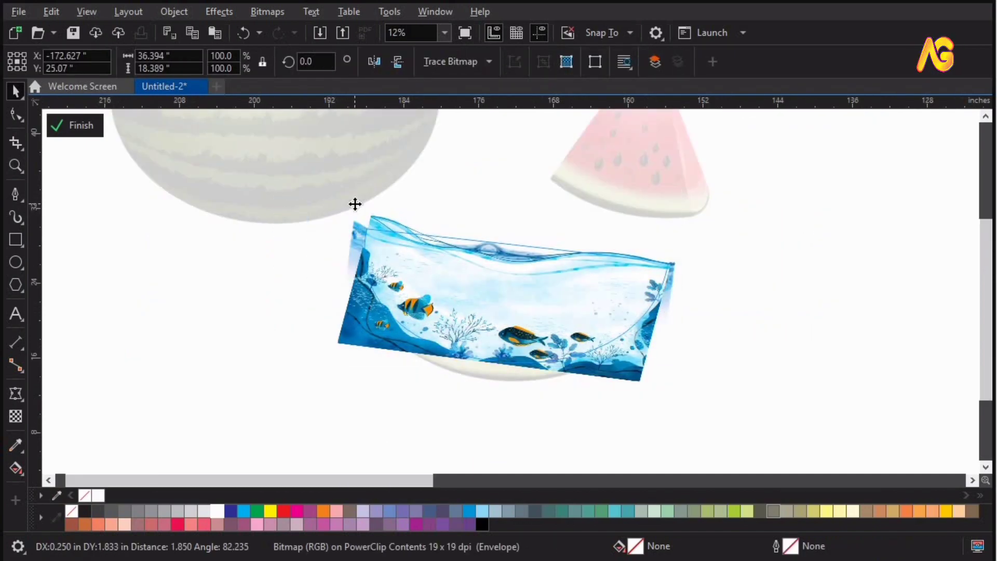
pyautogui.hotkey('ctrl', 'z')
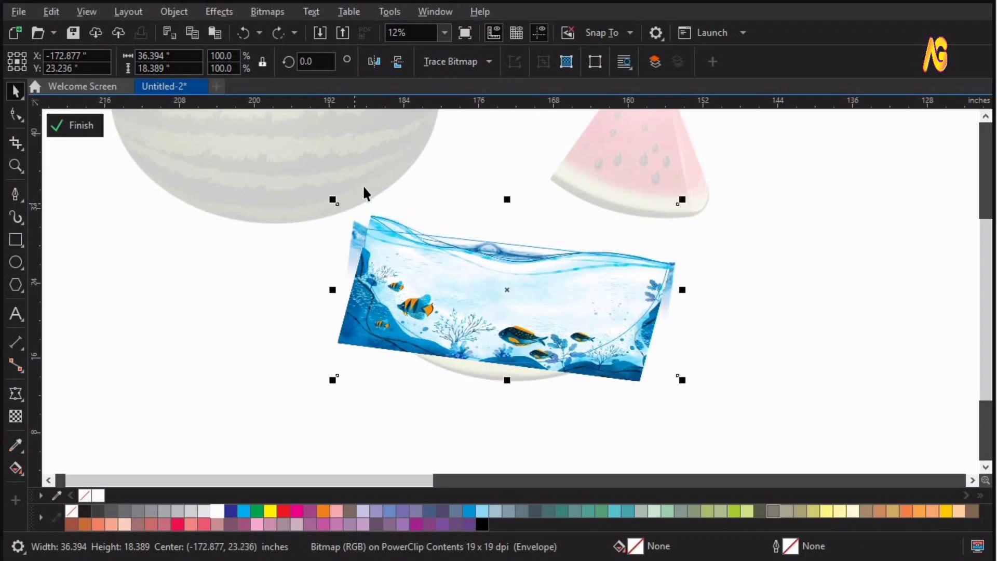
pyautogui.rightClick(353, 229)
pyautogui.moveTo(443, 323)
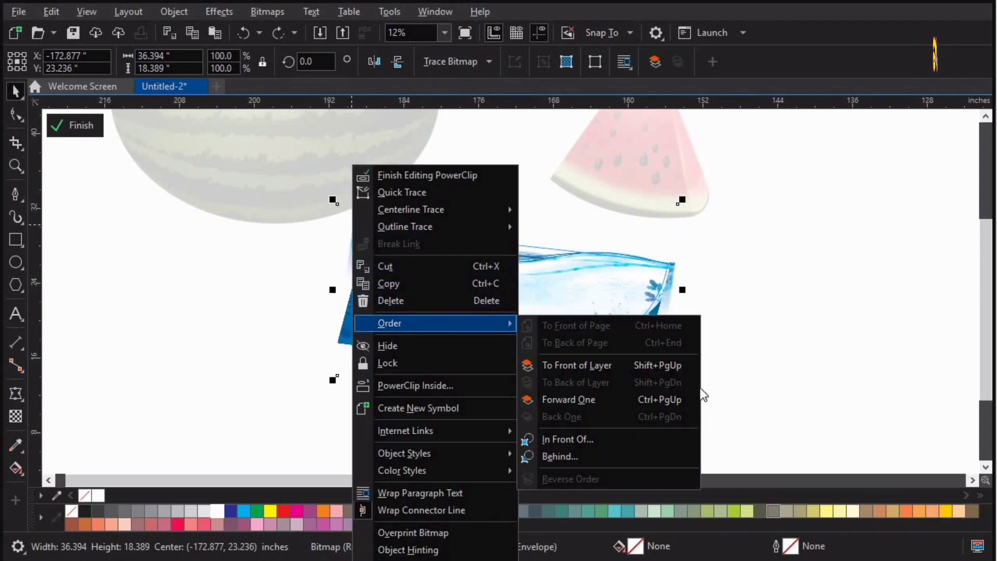
pyautogui.click(675, 400)
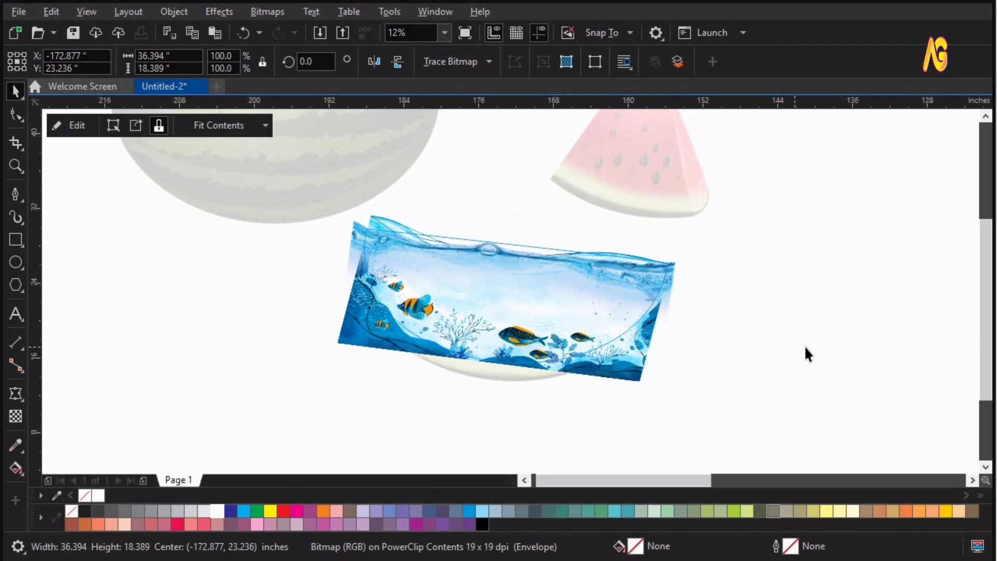
pyautogui.keyDown('ctrl'); pyautogui.click(805, 347); pyautogui.keyUp('ctrl')
pyautogui.click(805, 347)
pyautogui.scroll(-1, 805, 347)
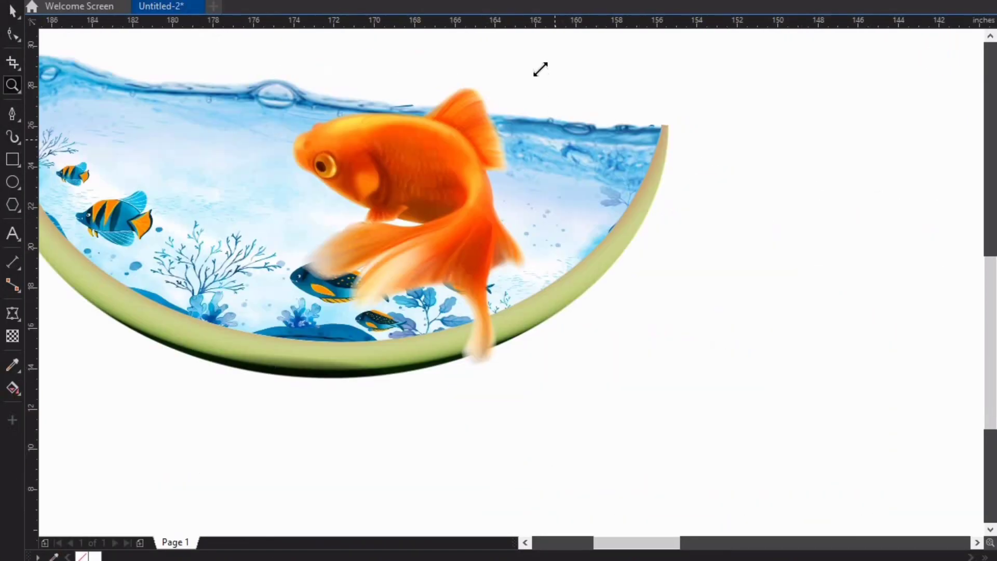
# Scale the goldfish down and place it in the water near the centre of the underwater slice
pyautogui.moveTo(536, 69); pyautogui.dragTo(517, 138)
pyautogui.press('F2')
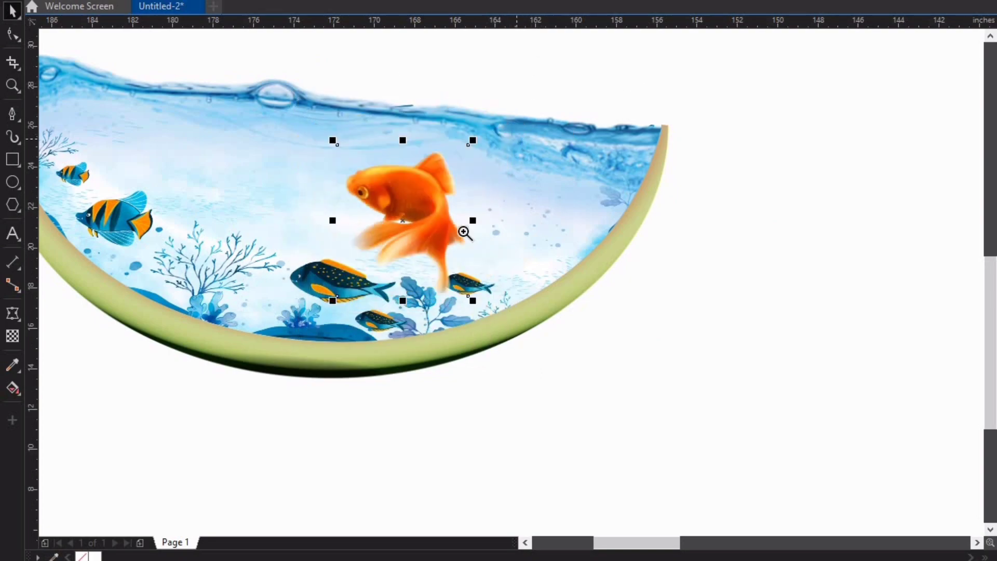
pyautogui.moveTo(271, 67); pyautogui.dragTo(646, 312)
pyautogui.moveTo(609, 251); pyautogui.dragTo(164, 293)
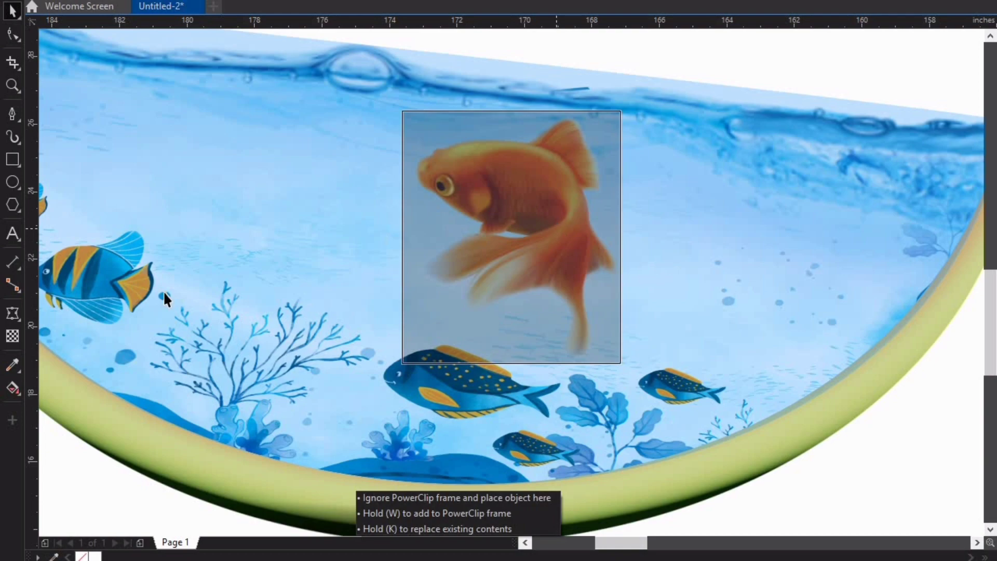
# Set the goldfish's transparency merge mode to Multiply and make it partly transparent so it blends into the water
pyautogui.click(16, 334)
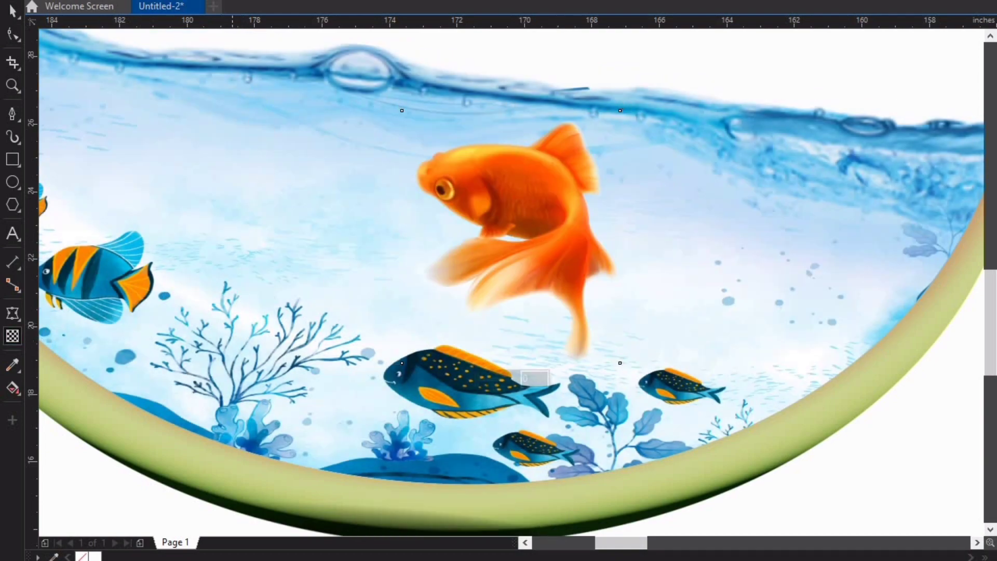
pyautogui.click(214, 1)
pyautogui.click(197, 63)
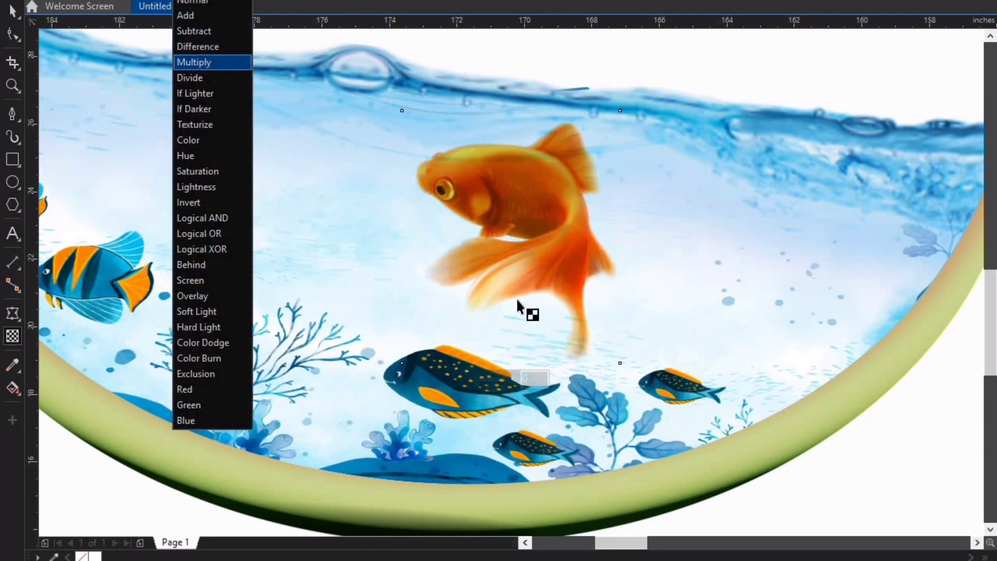
pyautogui.moveTo(476, 379); pyautogui.dragTo(487, 378)
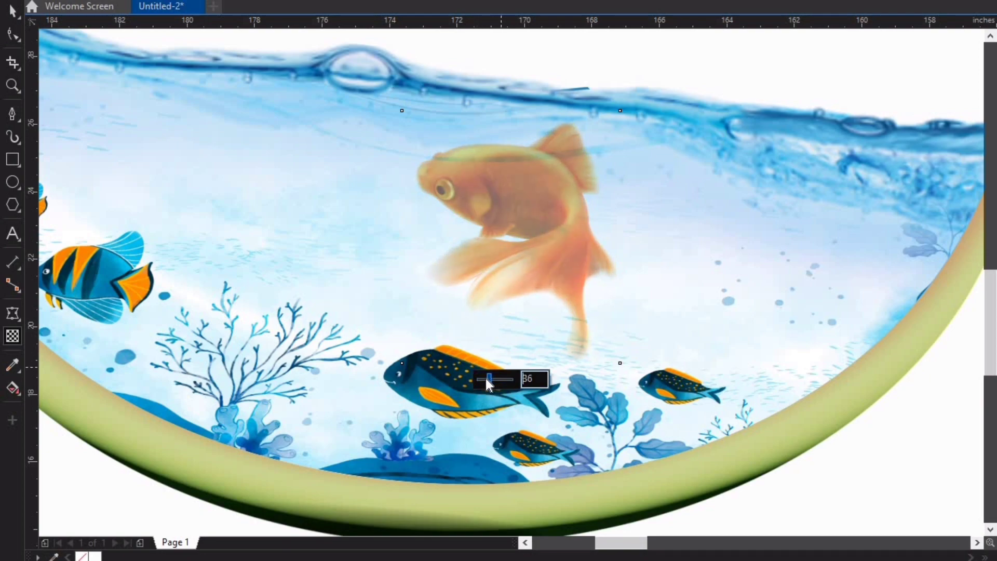
pyautogui.click(13, 12)
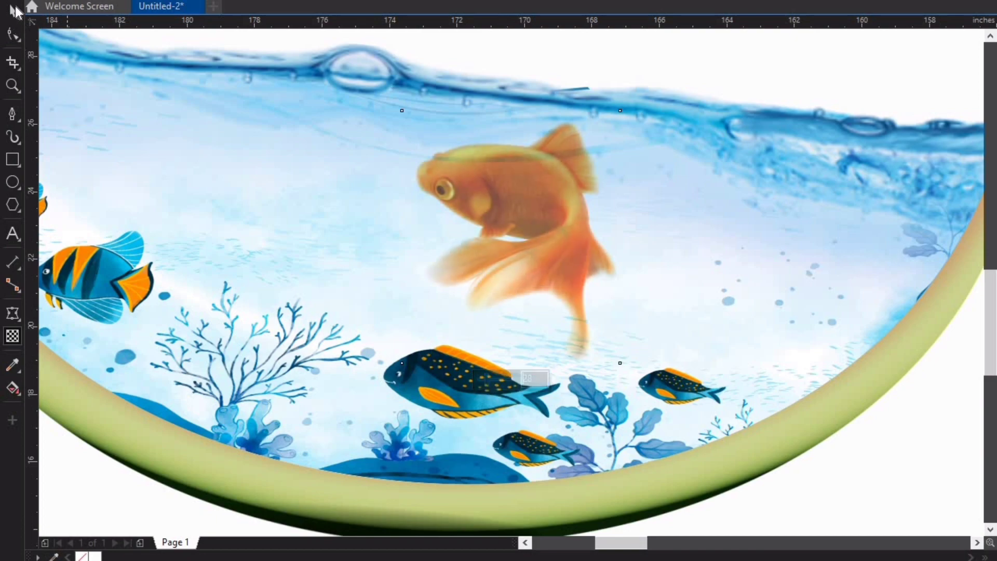
# Move the red watermelon wedge upward, away from the underwater slice
pyautogui.press('F4')
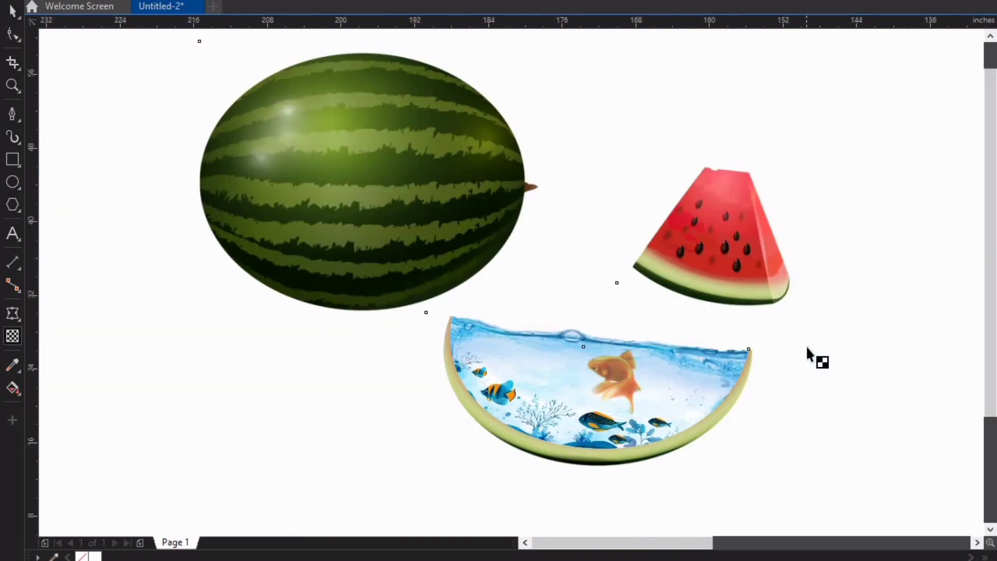
pyautogui.press('space')
pyautogui.click(717, 267)
pyautogui.moveTo(717, 267); pyautogui.dragTo(715, 150)
# Select all parts of the underwater slice and move them up to overlap the lower right side of the whole watermelon
pyautogui.moveTo(879, 283); pyautogui.dragTo(357, 503)
pyautogui.moveTo(557, 458); pyautogui.dragTo(534, 377)
pyautogui.hotkey('ctrl', 'z')
pyautogui.moveTo(880, 210); pyautogui.dragTo(414, 536)
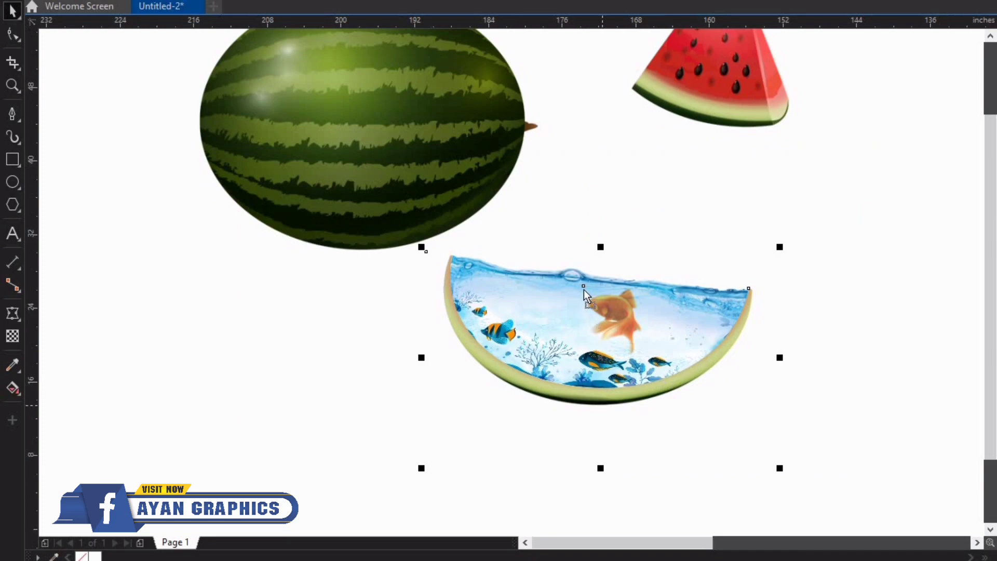
pyautogui.moveTo(584, 291); pyautogui.dragTo(585, 167)
pyautogui.press('F2')
pyautogui.moveTo(214, 372); pyautogui.dragTo(859, 65)
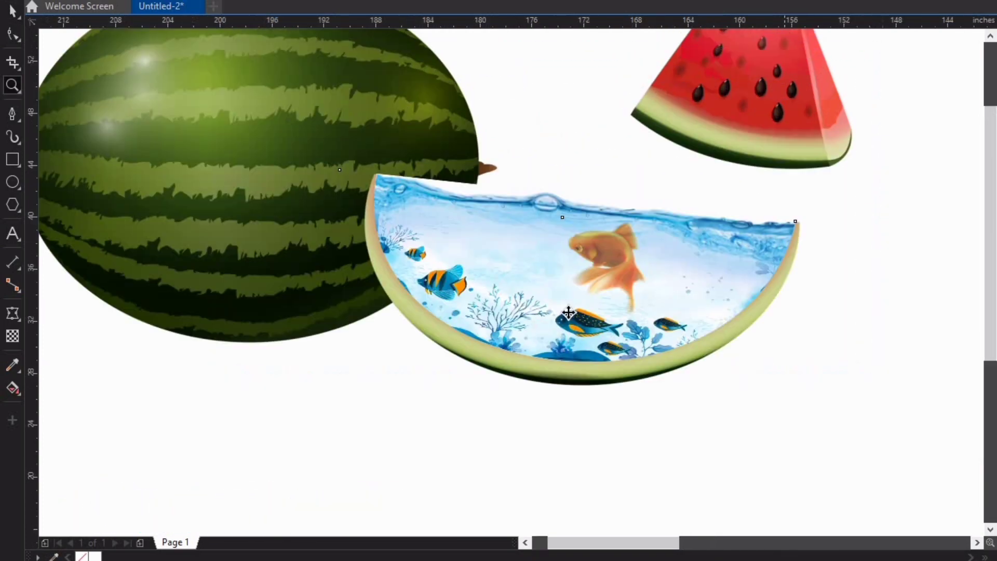
pyautogui.moveTo(568, 312); pyautogui.dragTo(474, 340)
pyautogui.press('F4')
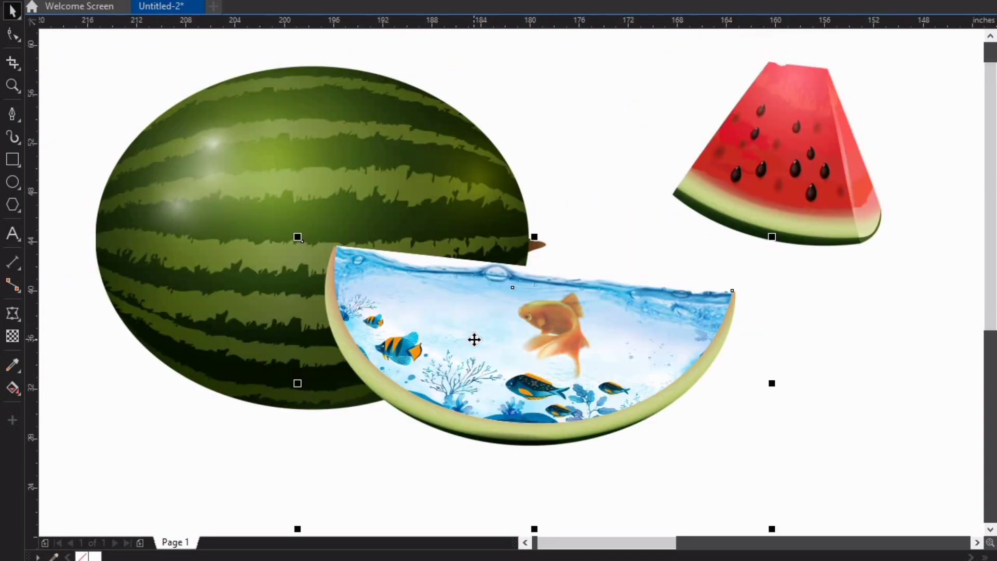
# Select the whole watermelon with the underwater slice and create a vertically mirrored copy of both below the originals
pyautogui.click(263, 335)
pyautogui.scroll(-2, 263, 335)
pyautogui.press('F2')
pyautogui.moveTo(100, 152); pyautogui.dragTo(807, 502)
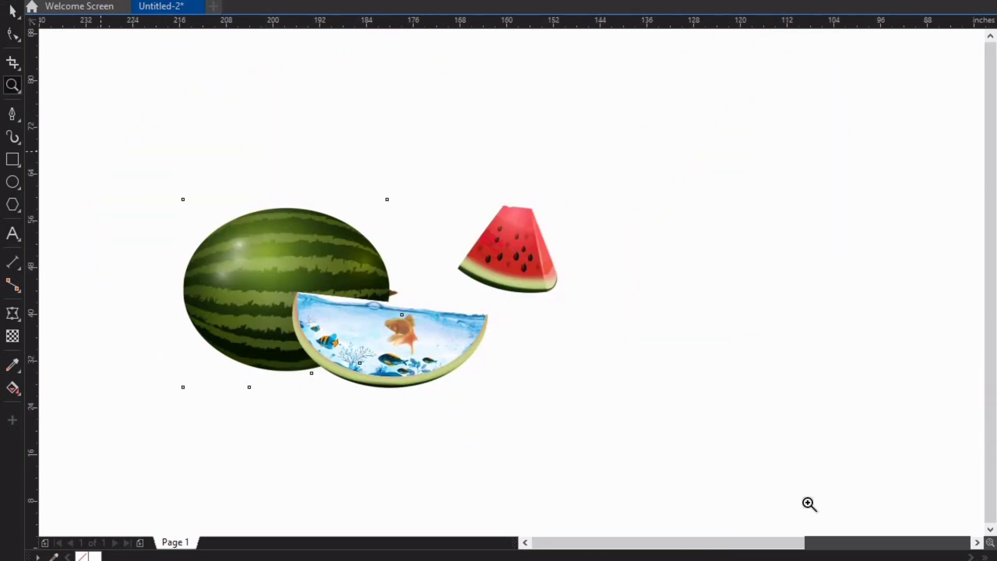
pyautogui.press('space')
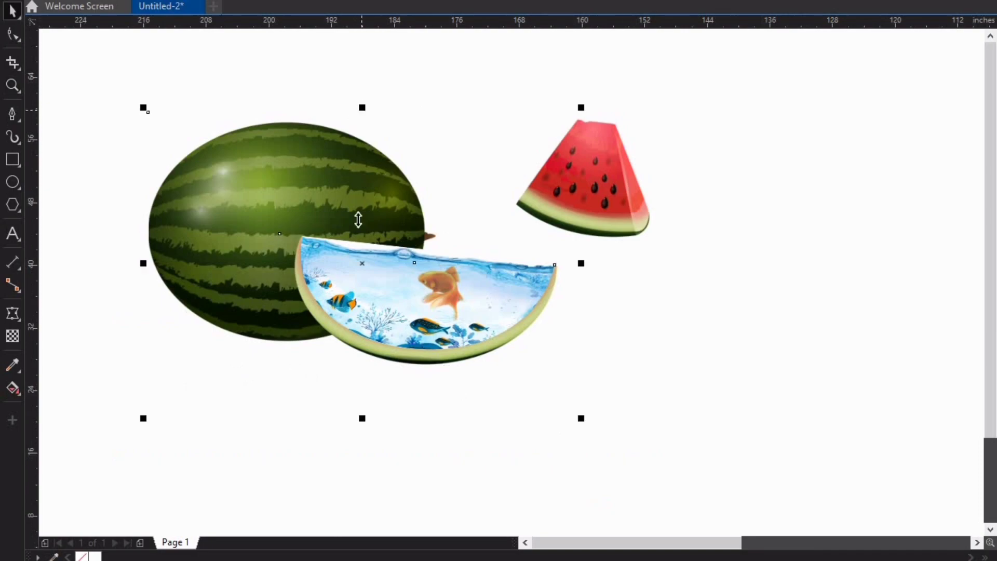
pyautogui.moveTo(359, 220); pyautogui.dragTo(350, 418)
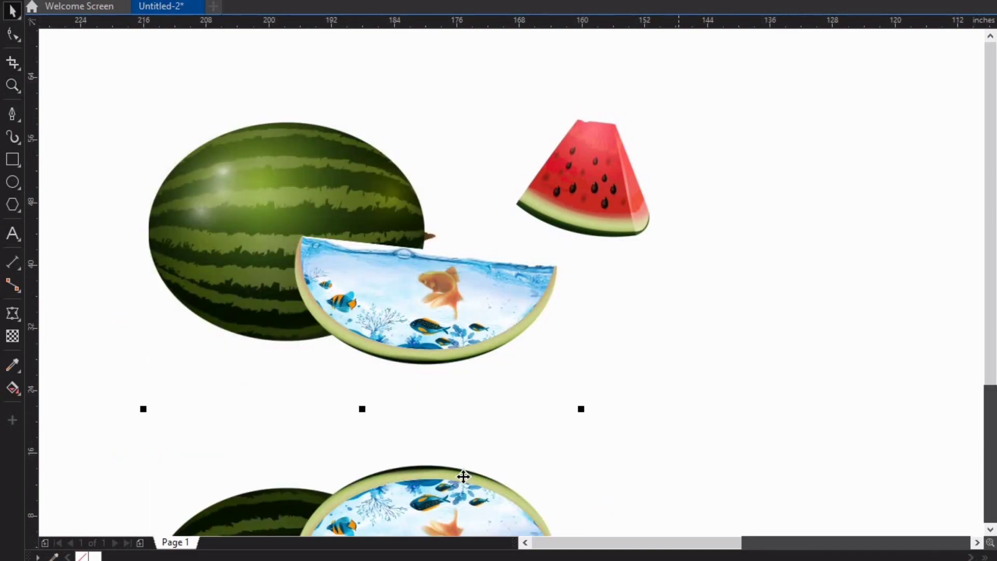
# Move the mirrored pair up beneath the underwater slice, and raise the mirrored watermelon separately to meet the original watermelon's base
pyautogui.moveTo(464, 392); pyautogui.dragTo(431, 417)
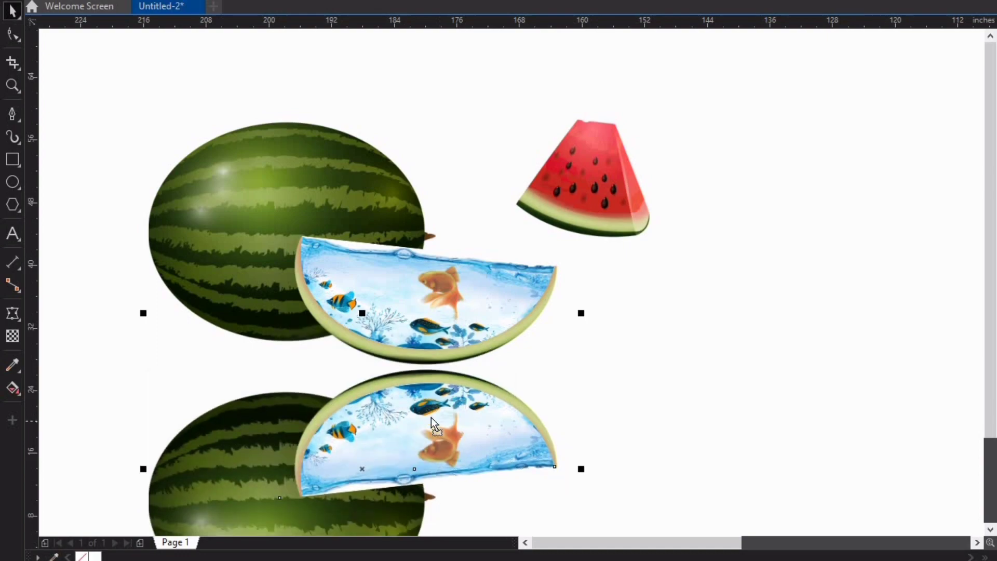
pyautogui.click(642, 378)
pyautogui.moveTo(202, 484); pyautogui.dragTo(208, 448)
pyautogui.click(216, 247)
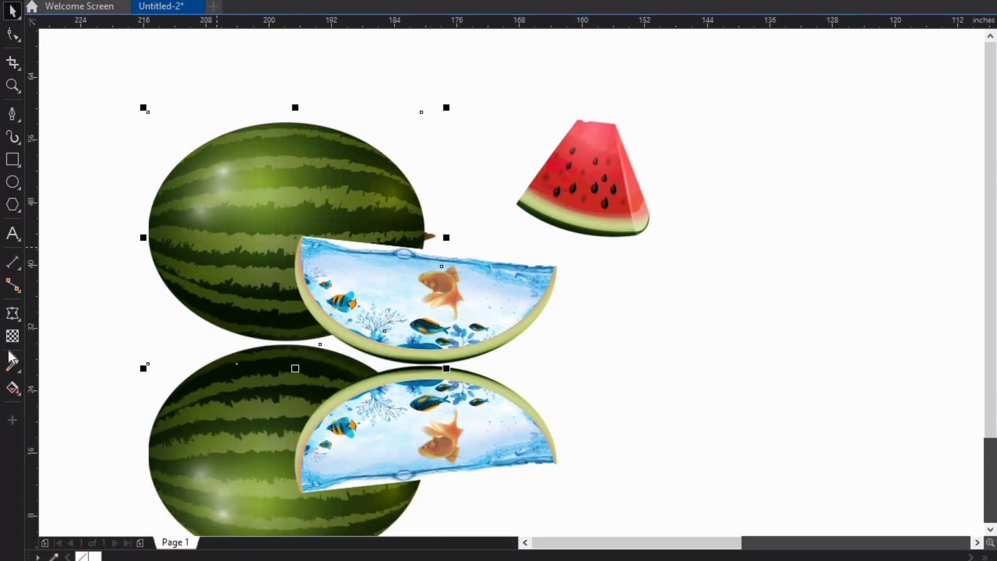
pyautogui.click(21, 319)
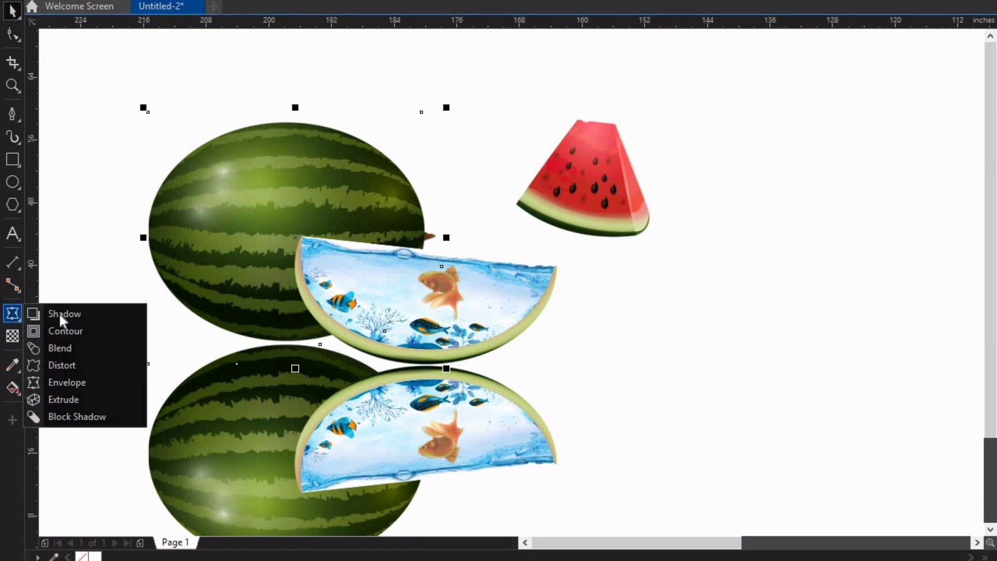
pyautogui.click(58, 312)
pyautogui.moveTo(260, 303); pyautogui.dragTo(265, 284)
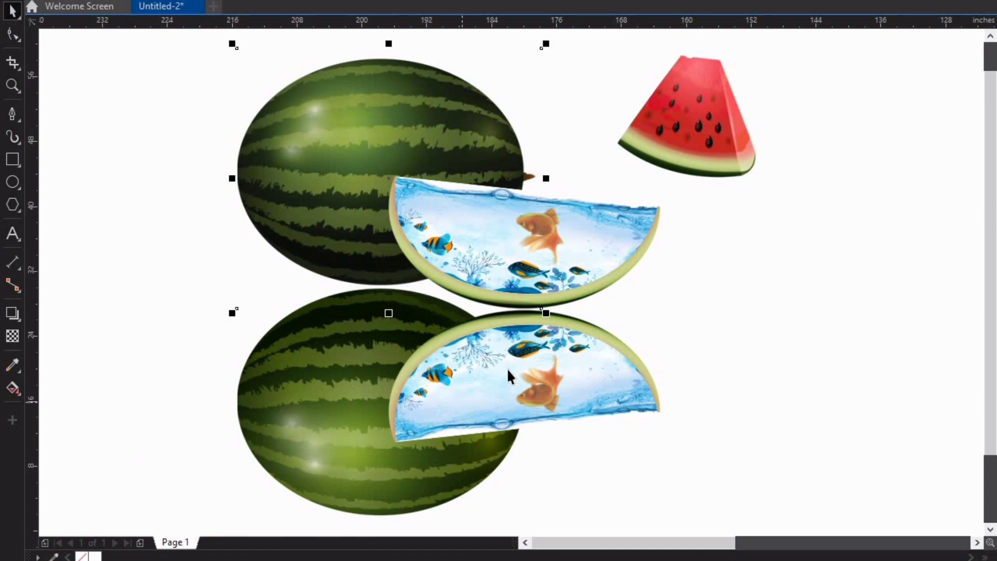
# Try a linear transparency that fades the mirrored underwater slice downward
pyautogui.click(12, 336)
pyautogui.moveTo(510, 433); pyautogui.dragTo(510, 313)
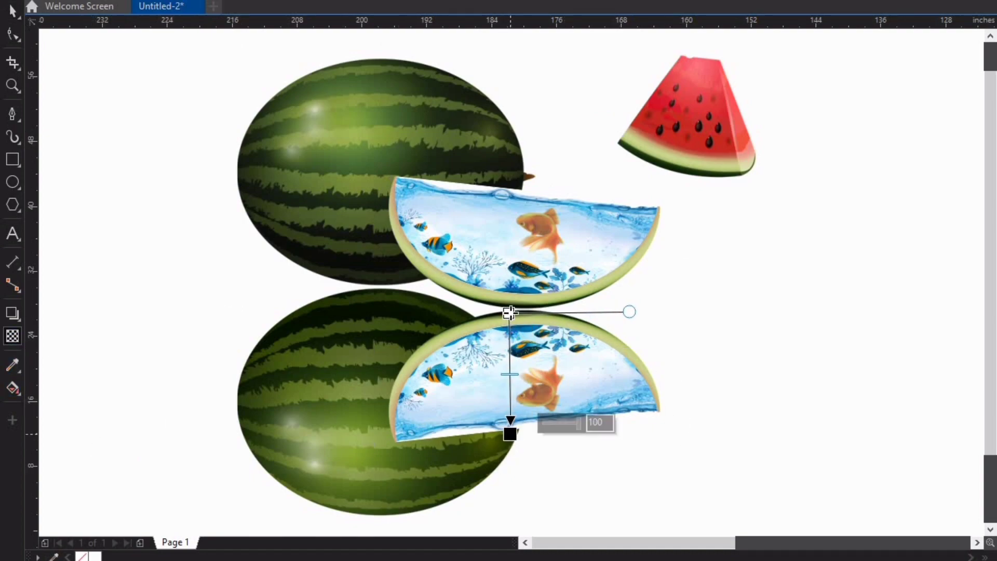
pyautogui.moveTo(507, 265); pyautogui.dragTo(510, 435)
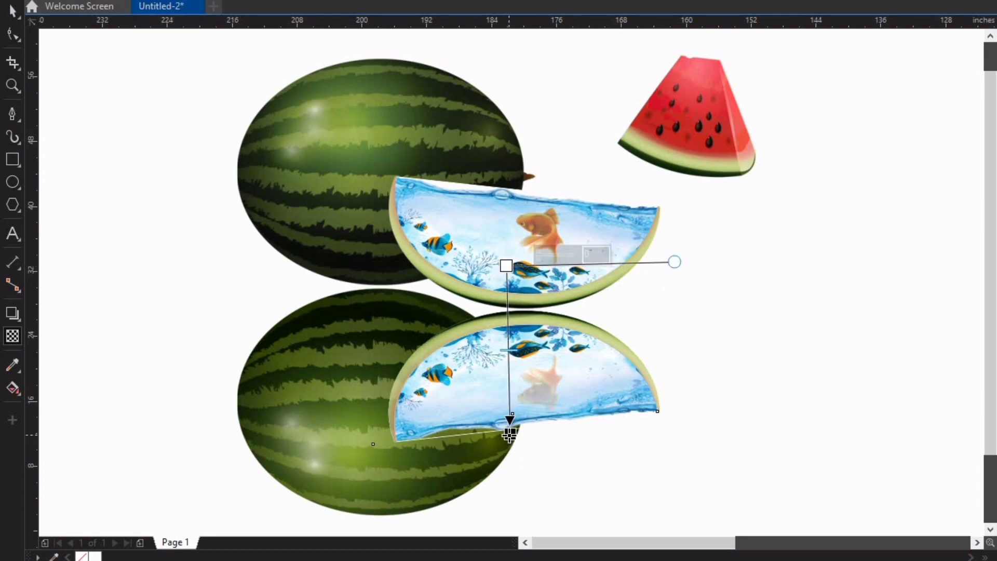
# Apply a downward-fading linear transparency to the mirrored watermelon, ending at 100 around its middle
pyautogui.click(13, 336)
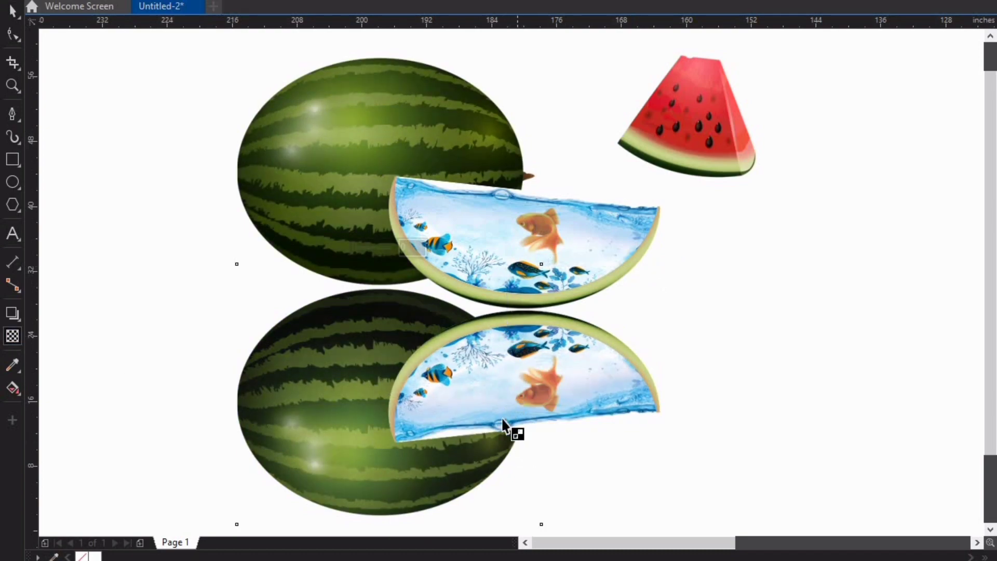
pyautogui.moveTo(503, 423); pyautogui.dragTo(501, 400)
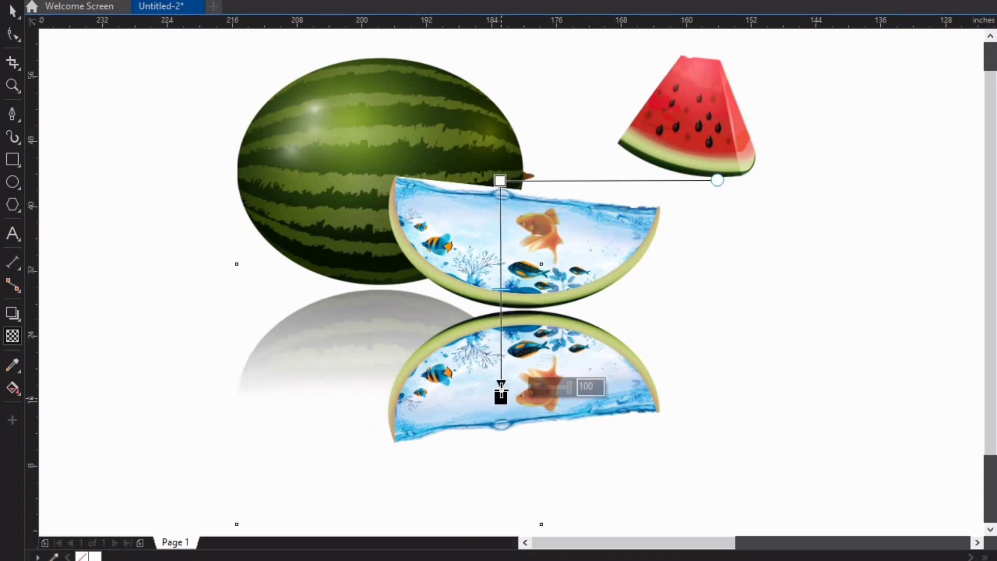
pyautogui.press('space')
pyautogui.click(155, 404)
# Fade the mirrored underwater slice with a linear transparency and adjust its start and end to match the watermelon's reflection
pyautogui.press('Tab')
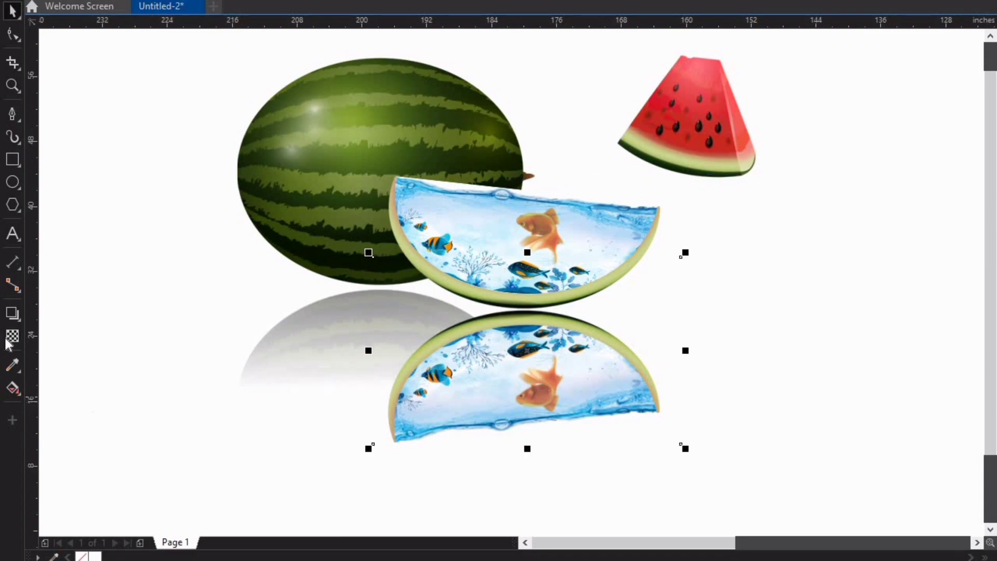
pyautogui.press('space')
pyautogui.click(14, 336)
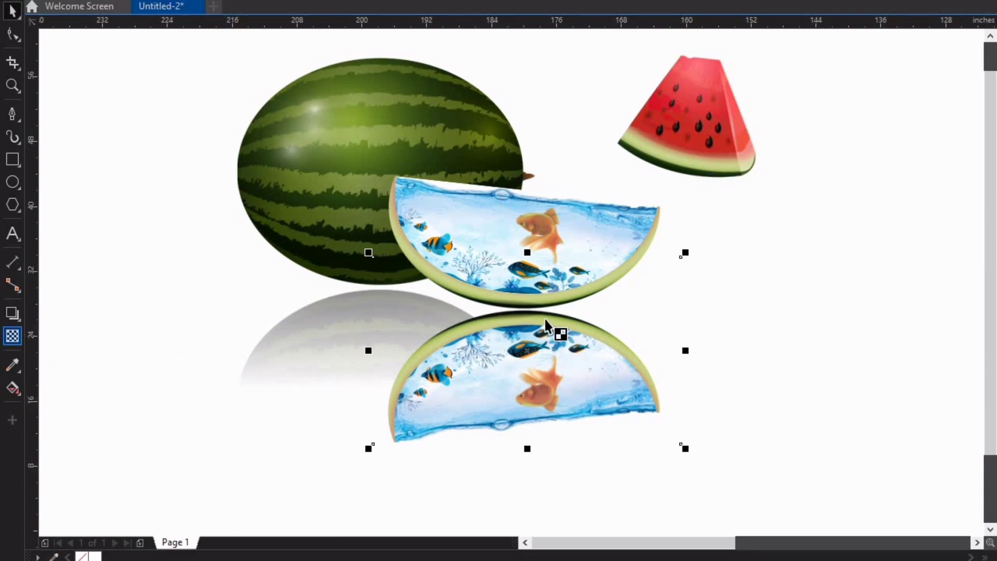
pyautogui.moveTo(520, 314); pyautogui.dragTo(532, 421)
pyautogui.moveTo(530, 265); pyautogui.dragTo(526, 472)
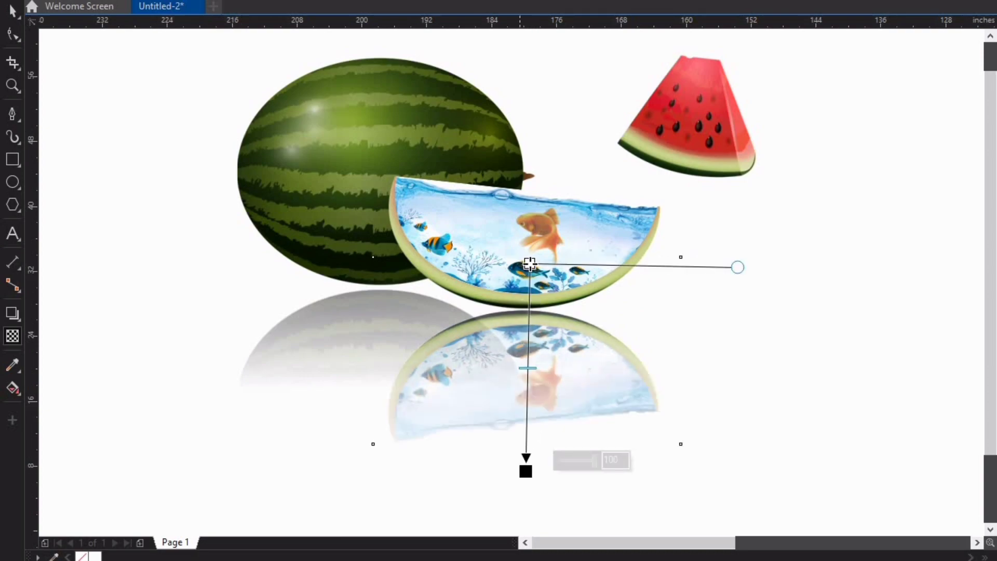
pyautogui.moveTo(530, 263); pyautogui.dragTo(526, 230)
pyautogui.moveTo(526, 471); pyautogui.dragTo(525, 398)
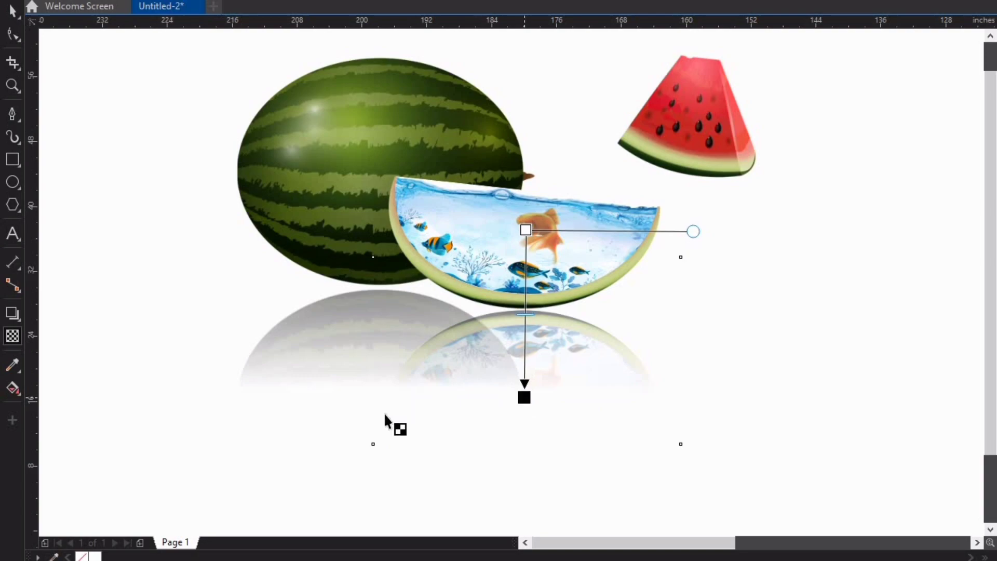
pyautogui.press('space')
pyautogui.click(340, 372)
pyautogui.click(341, 373)
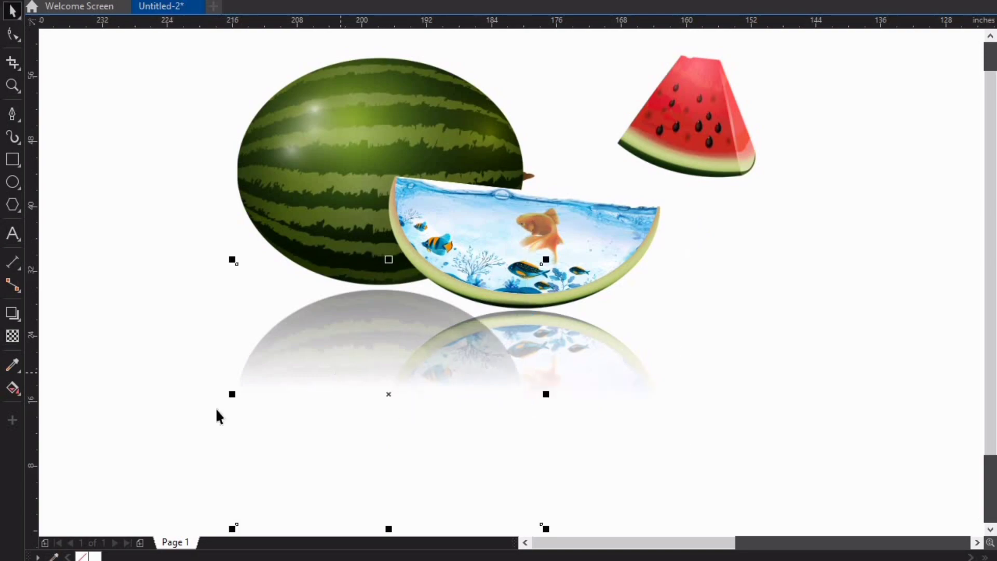
# Draw a wide, flat ellipse in the empty area left of the whole watermelon and fill it with black
pyautogui.click(12, 182)
pyautogui.moveTo(128, 214); pyautogui.dragTo(82, 199)
pyautogui.moveTo(177, 214); pyautogui.dragTo(186, 212)
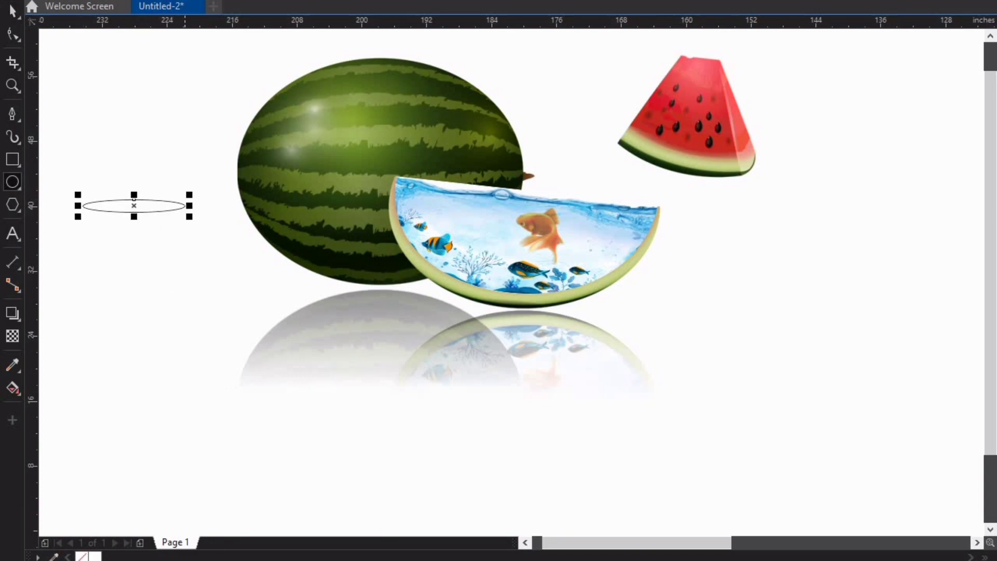
pyautogui.click(95, 560)
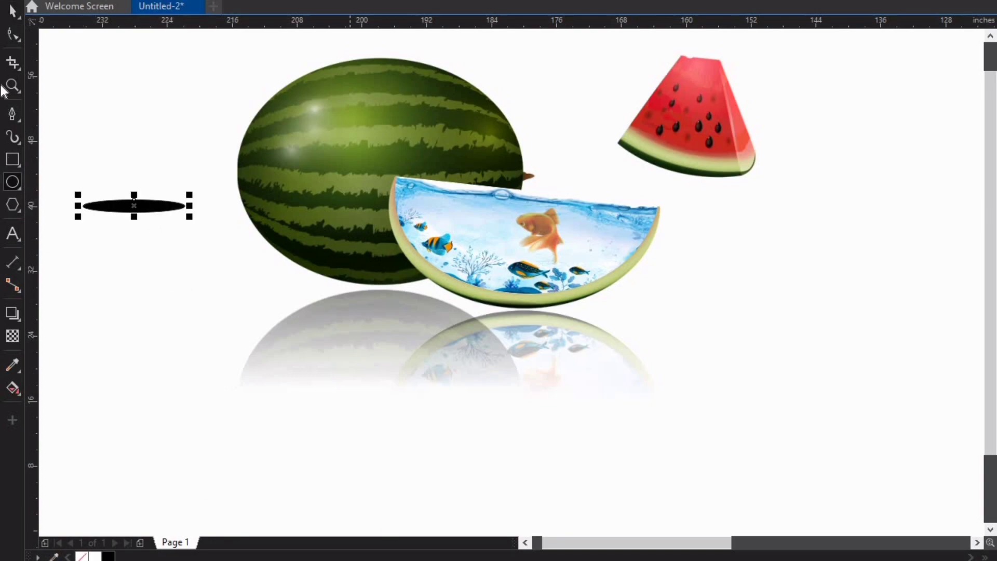
# Apply a gradient transparency to the black ellipse so that it fades out at both ends like a soft shadow
pyautogui.click(13, 335)
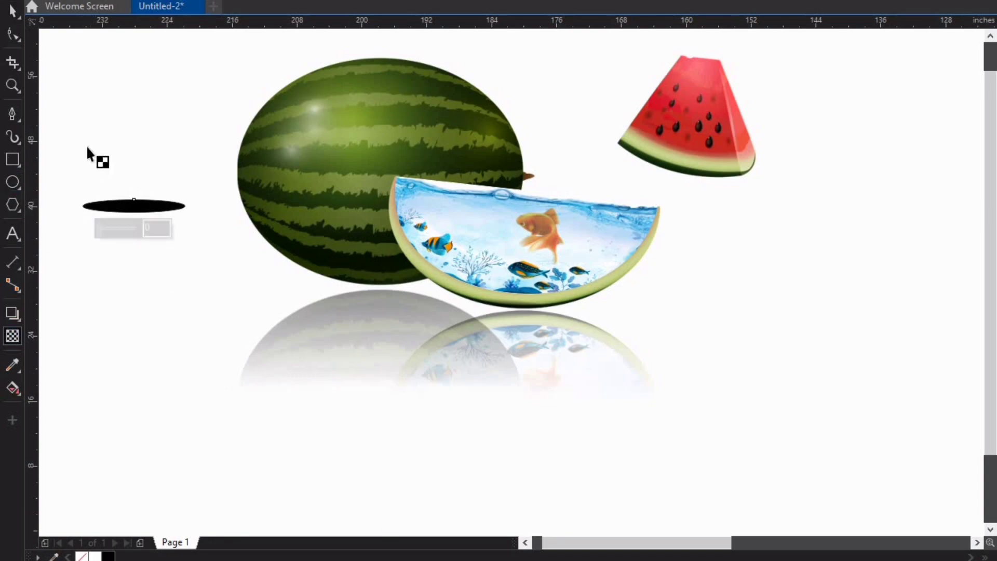
pyautogui.click(11, 12)
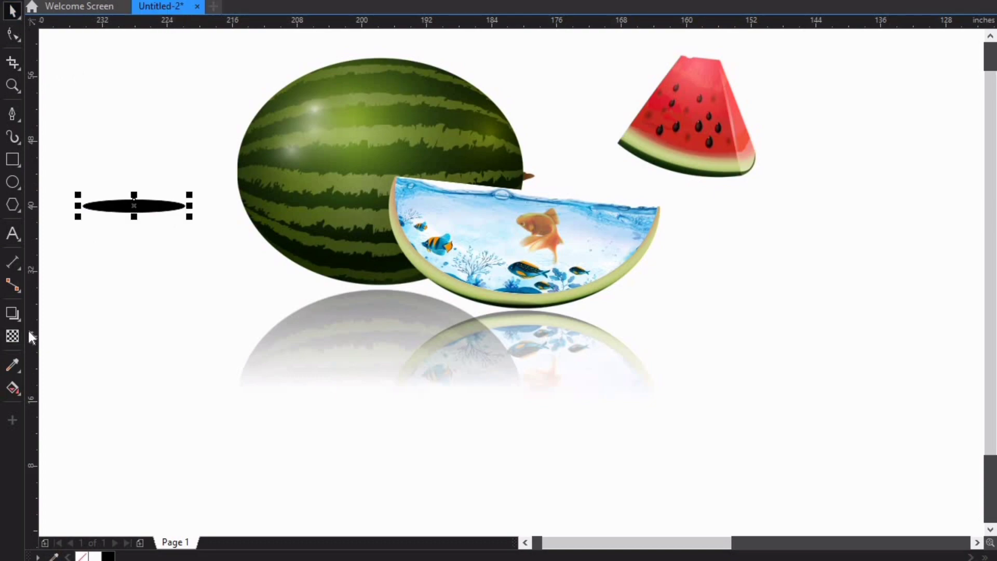
pyautogui.click(13, 337)
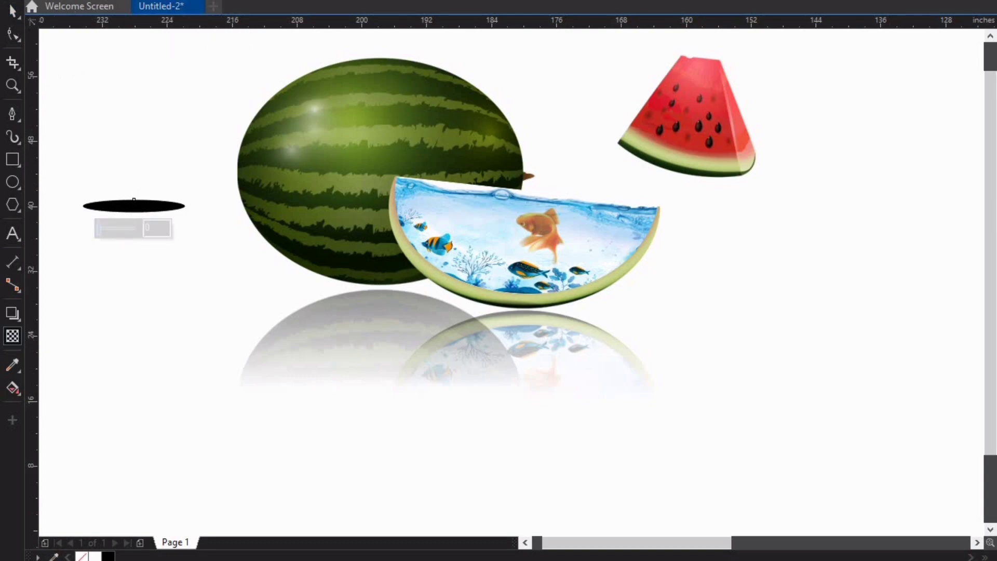
pyautogui.click(134, 202)
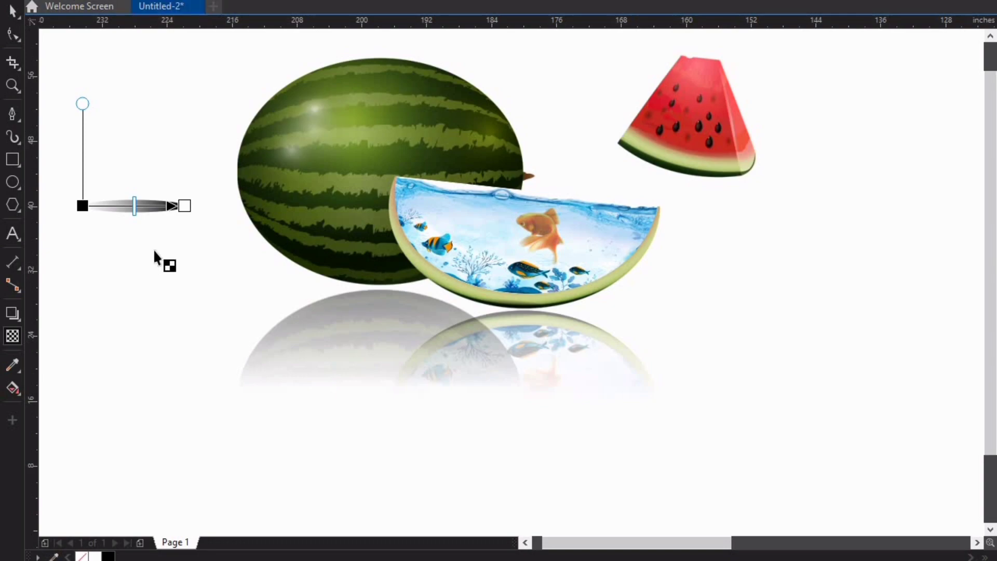
pyautogui.press('space')
# Place the soft shadow beneath the whole watermelon's base and bring the watermelon to the front of the layer
pyautogui.moveTo(135, 206); pyautogui.dragTo(378, 288)
pyautogui.press('F2')
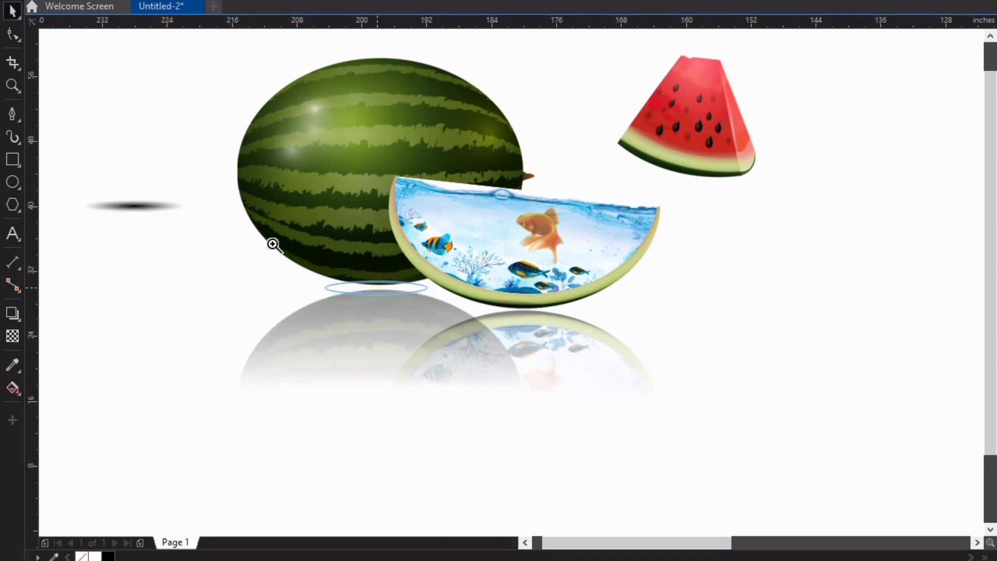
pyautogui.moveTo(201, 210)
pyautogui.mouseDown()
pyautogui.moveTo(510, 329)
pyautogui.moveTo(553, 329)
pyautogui.moveTo(513, 339)
pyautogui.mouseUp()
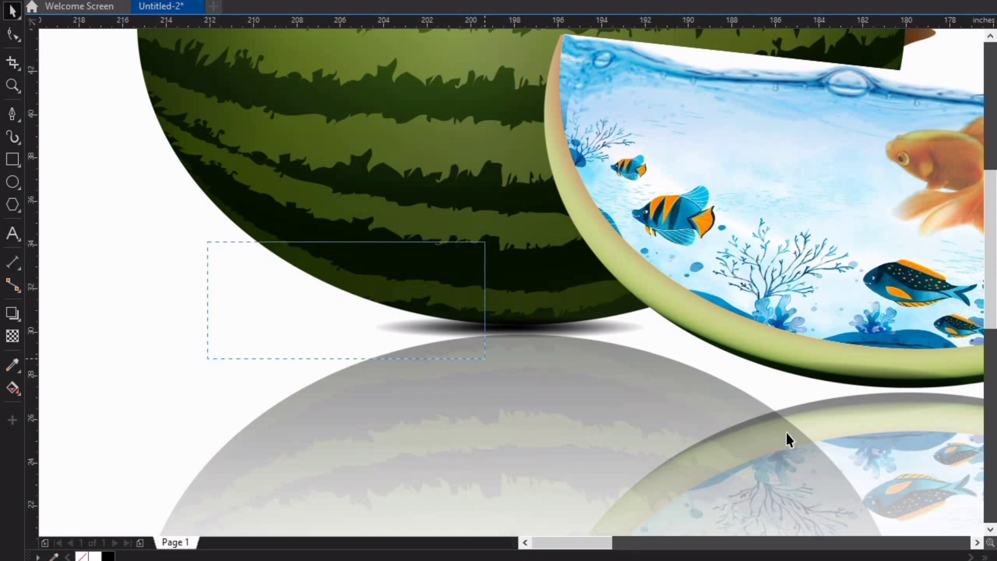
pyautogui.click(426, 197)
pyautogui.hotkey('shift', 'pageup')
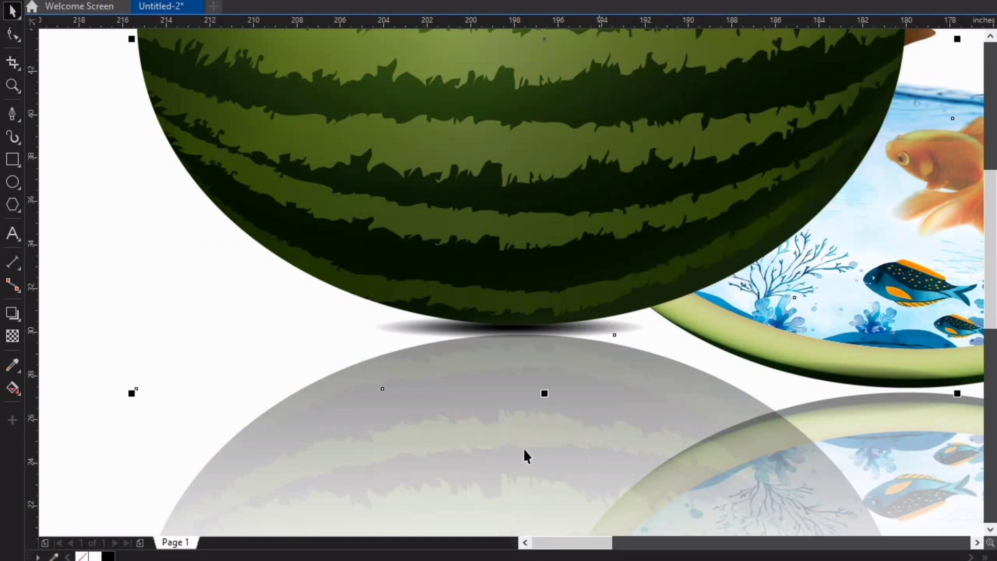
# Select the soft shadow beneath the whole watermelon and stretch it slightly wider on both sides
pyautogui.click(539, 336)
pyautogui.click(462, 334)
pyautogui.click(612, 364)
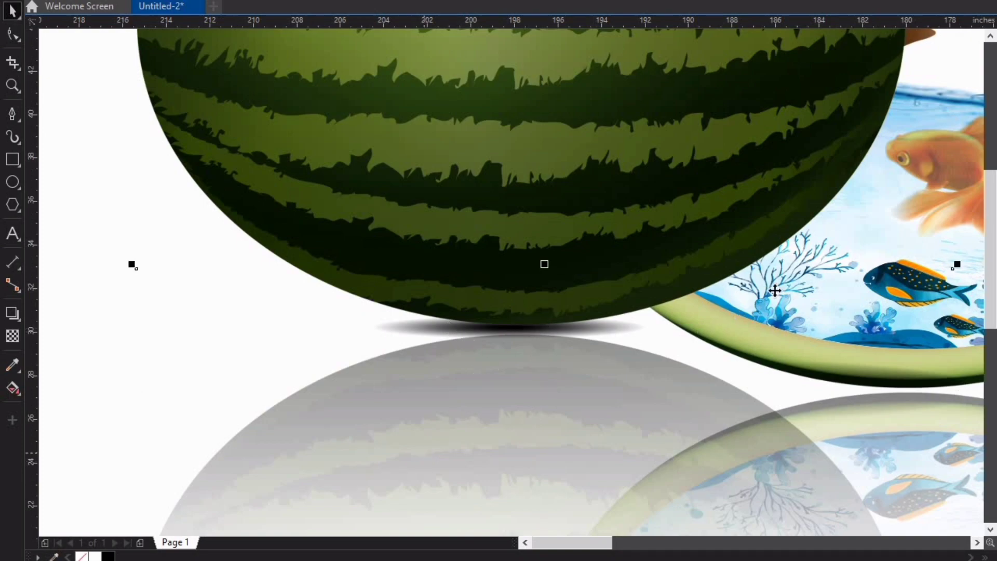
pyautogui.moveTo(359, 304); pyautogui.dragTo(674, 331)
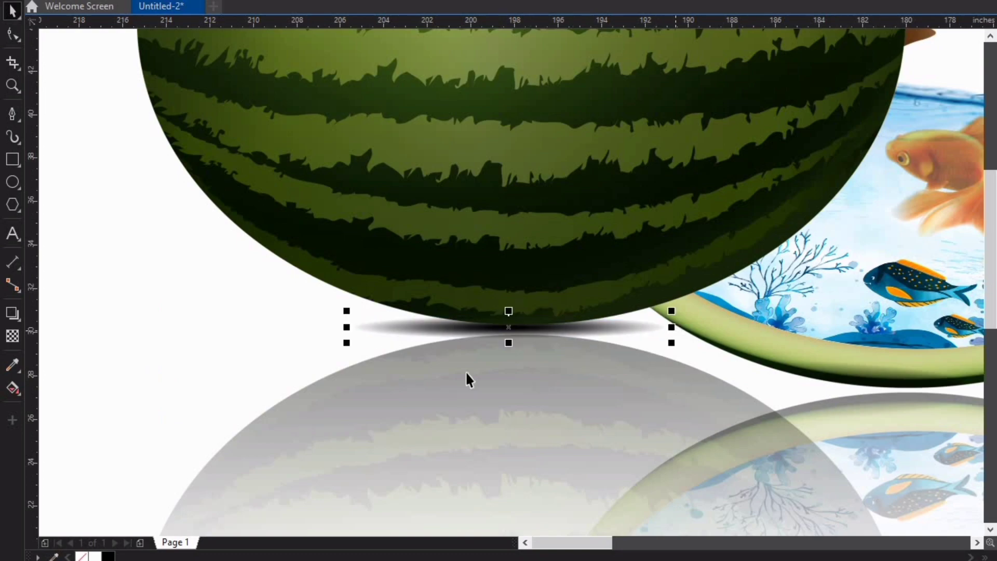
# Place a copy of the watermelon's soft shadow beneath the base of the underwater slice, between the slice and its reflection
pyautogui.press('F3')
pyautogui.press('F2')
pyautogui.moveTo(231, 225); pyautogui.dragTo(857, 423)
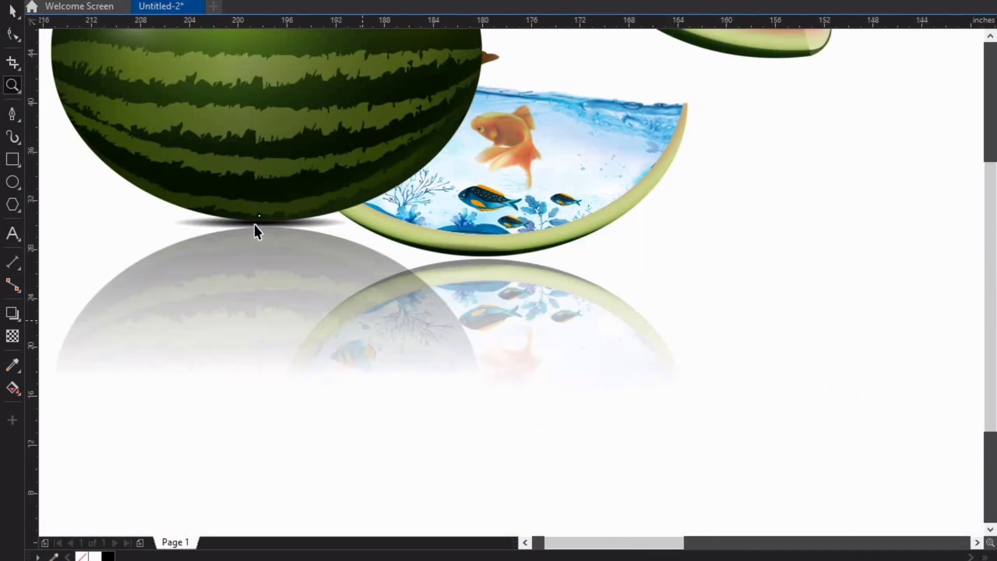
pyautogui.click(253, 223)
pyautogui.press('Escape')
pyautogui.press('F2')
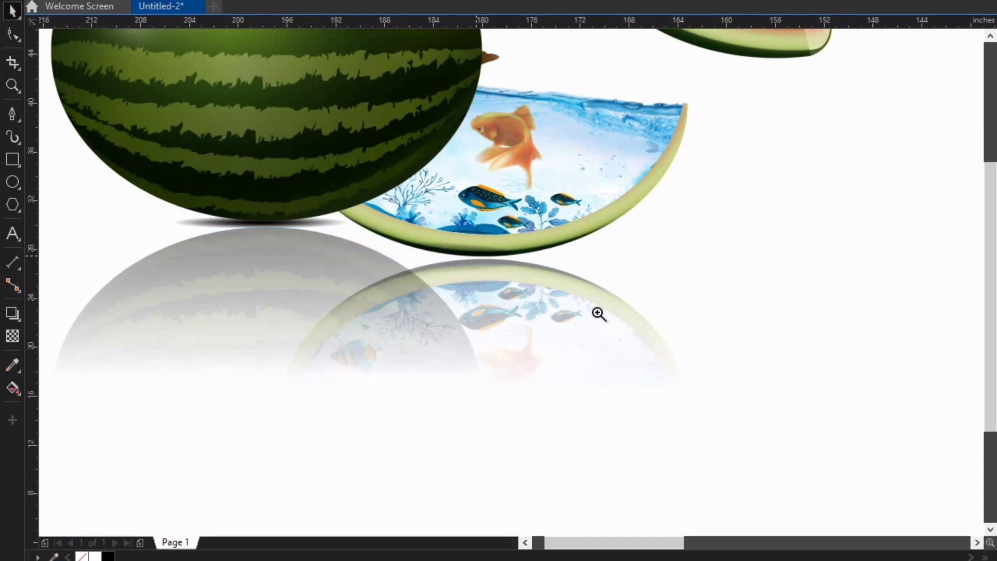
pyautogui.moveTo(300, 182); pyautogui.dragTo(718, 349)
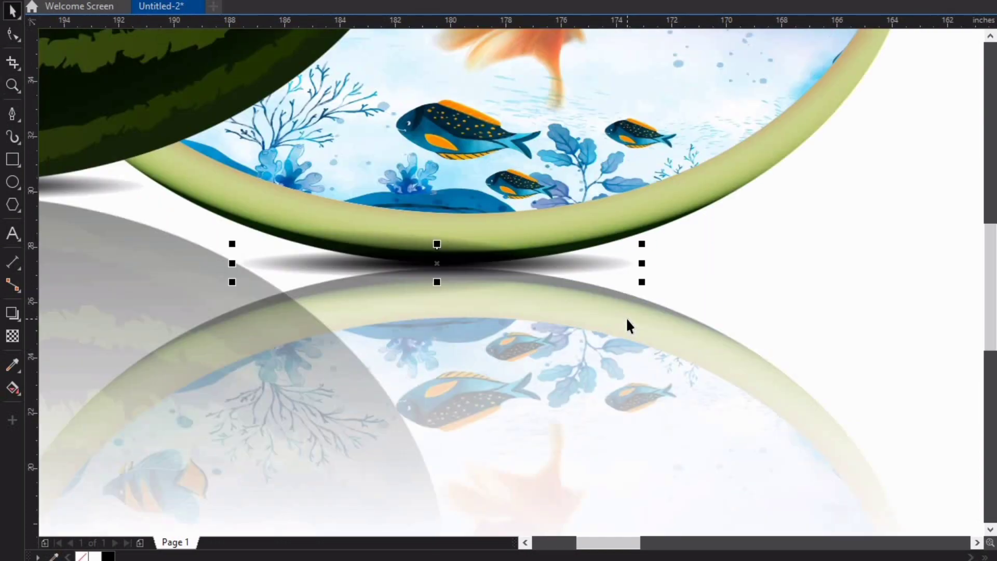
pyautogui.press('F4')
pyautogui.press('F2')
pyautogui.press('Escape')
# Select the underwater slice together with its mirrored reflection and bring both to the front of the layer
pyautogui.click(578, 373)
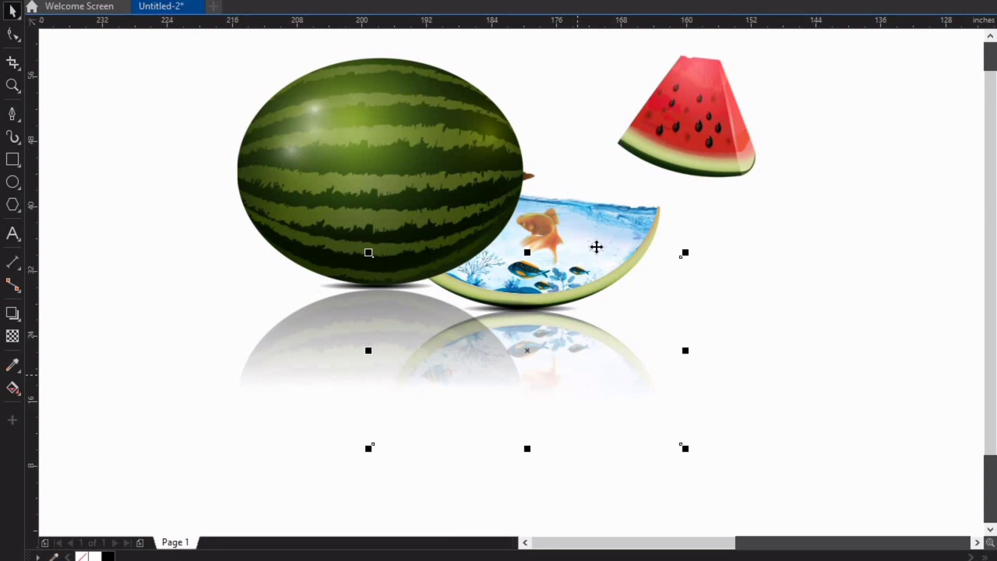
pyautogui.keyDown('shift'); pyautogui.click(596, 246); pyautogui.keyUp('shift')
pyautogui.hotkey('shift', 'pageup')
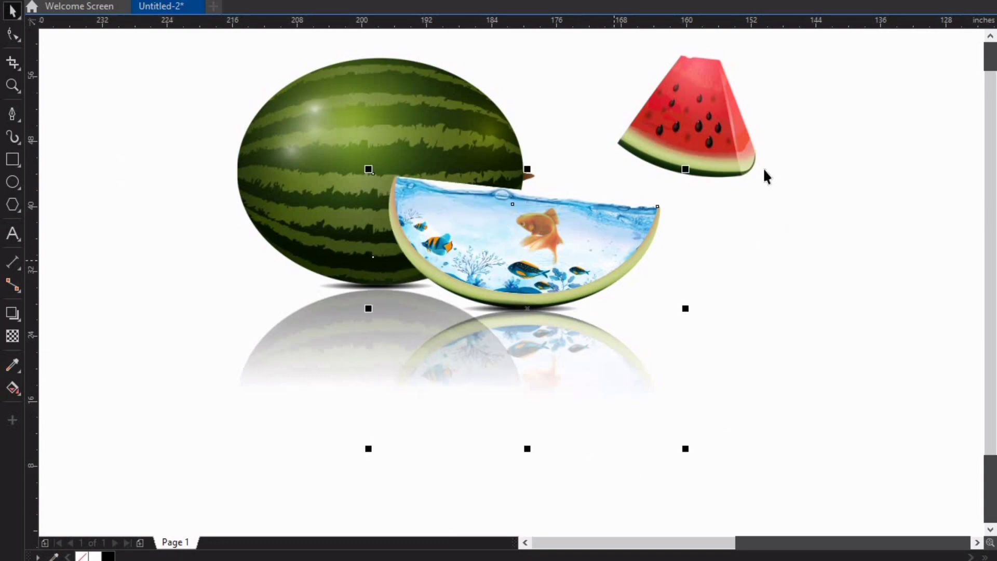
# Delete the leftover red watermelon wedge and fit the finished composition in view
pyautogui.click(719, 116)
pyautogui.press('Delete')
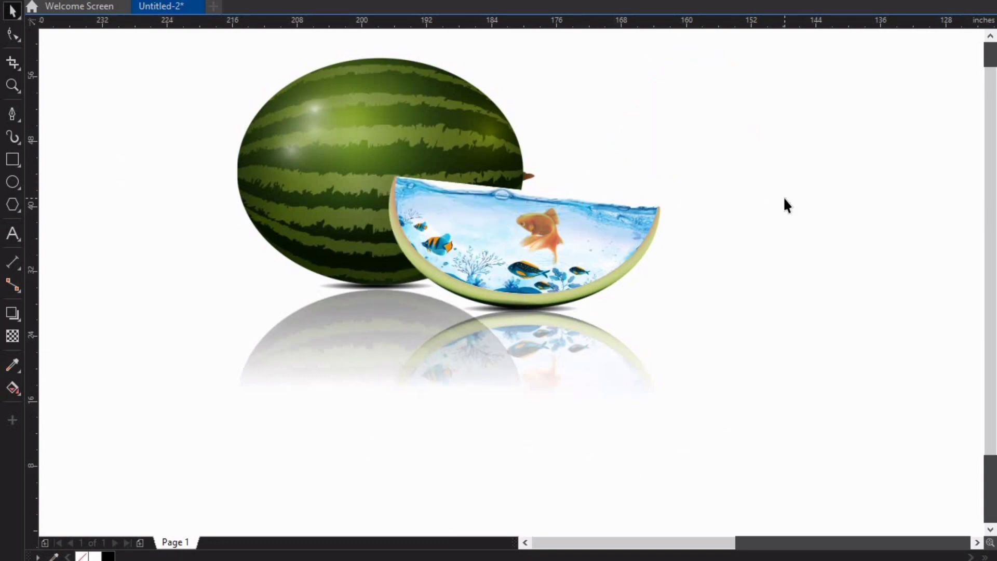
pyautogui.press('F4')
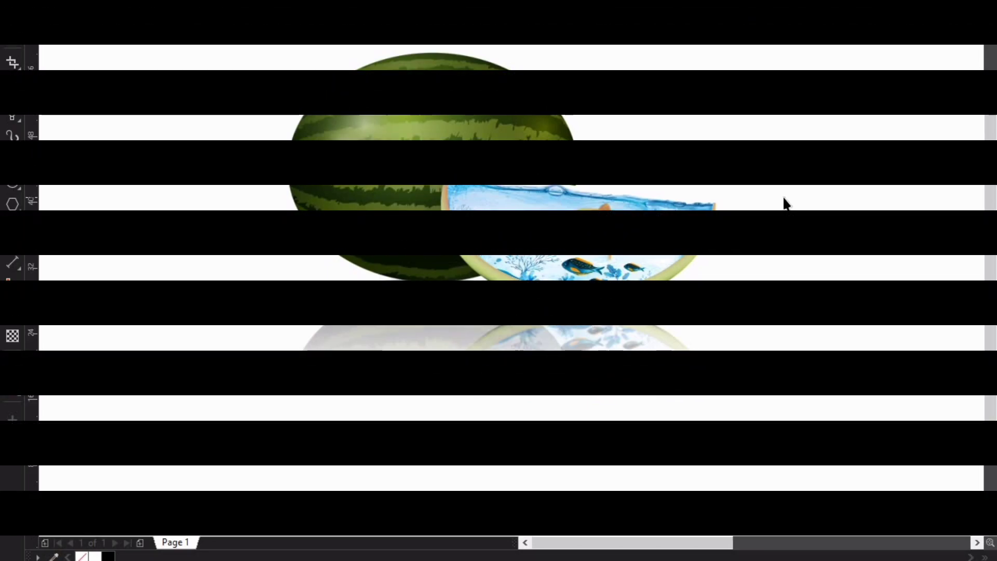